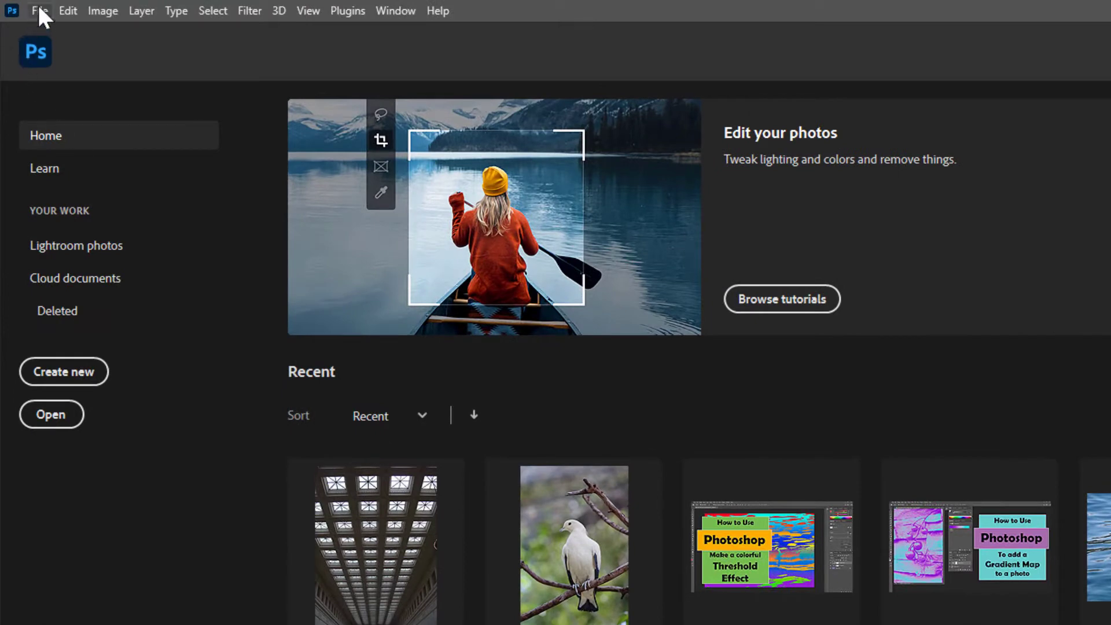
Browse to Google Drive > My Drive > Photo > Photos for Demos in the Open dialog
left_click(40, 11)
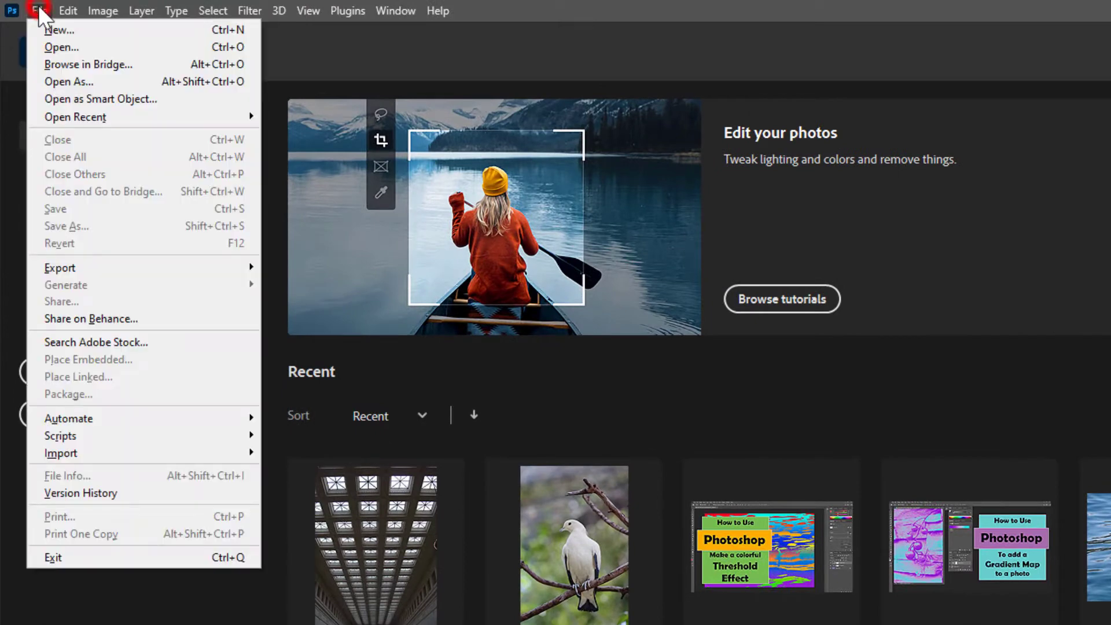
left_click(50, 47)
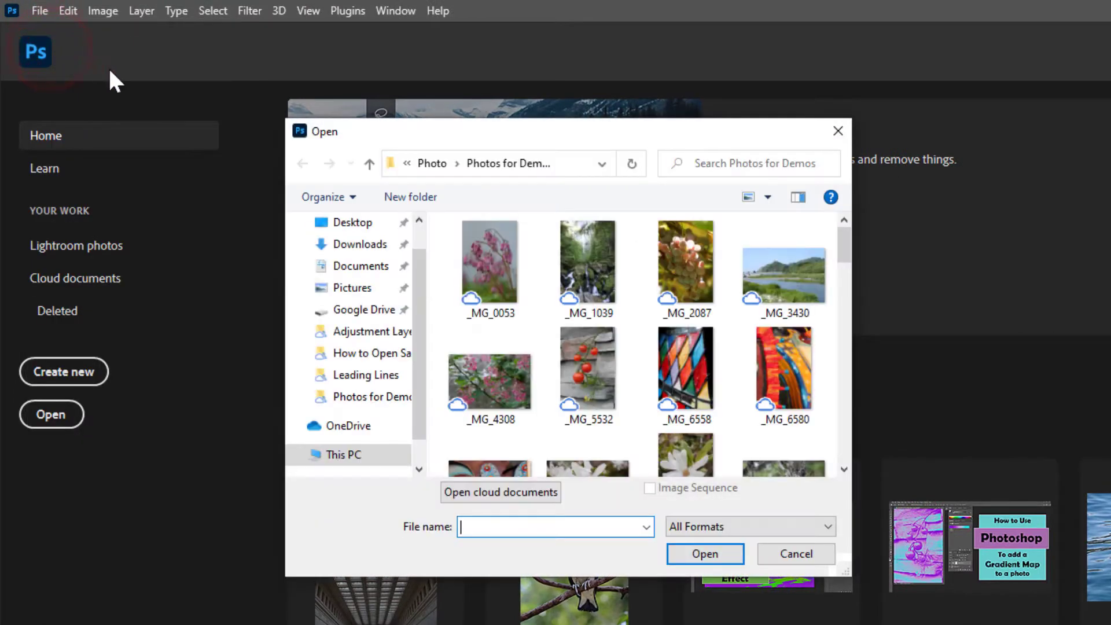
left_click(345, 315)
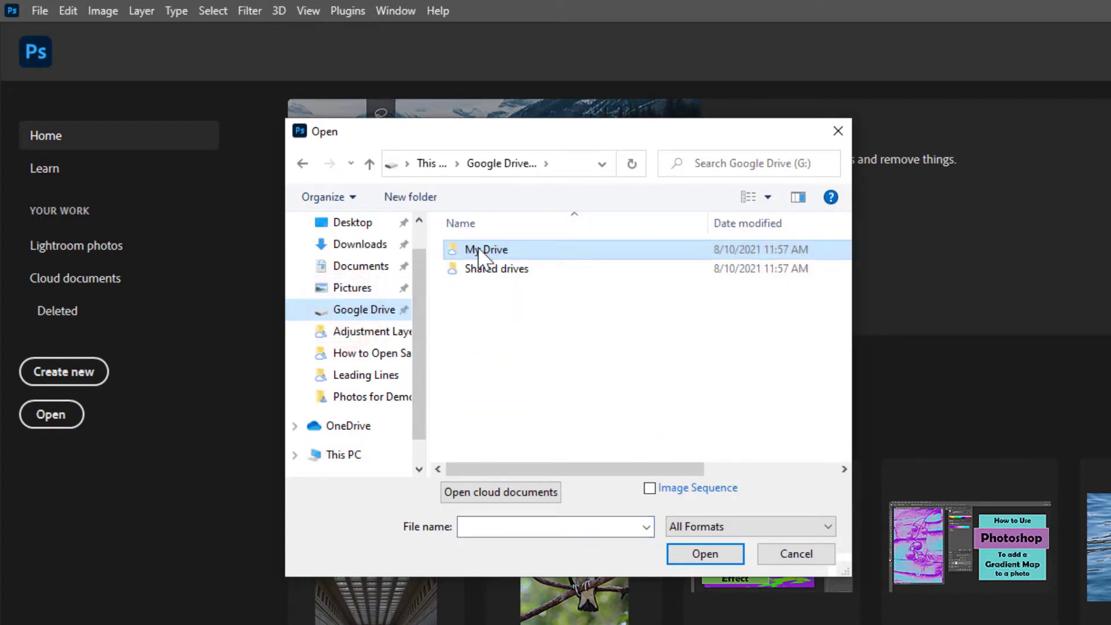
left_click(478, 249)
double_click(477, 247)
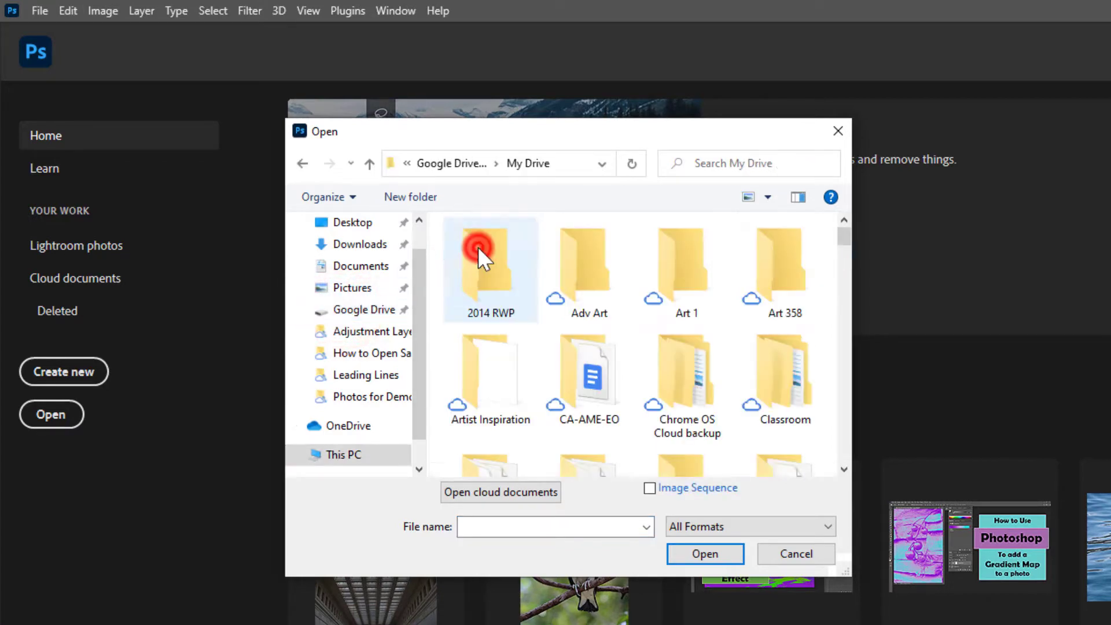
scroll(595, 371, "down", 5)
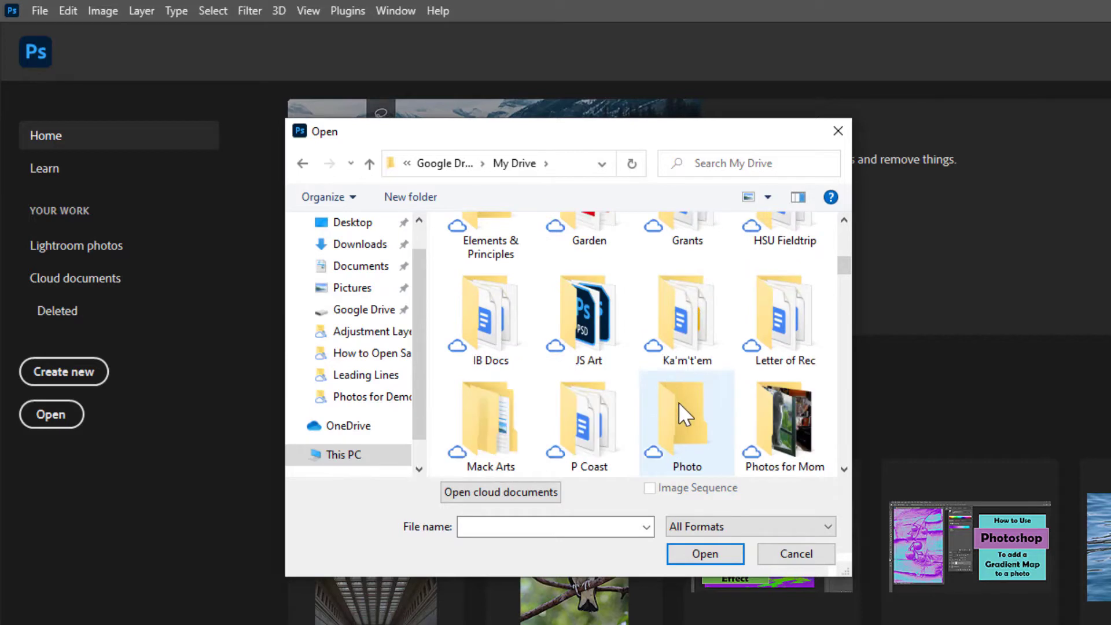
double_click(678, 402)
scroll(643, 382, "down", 2)
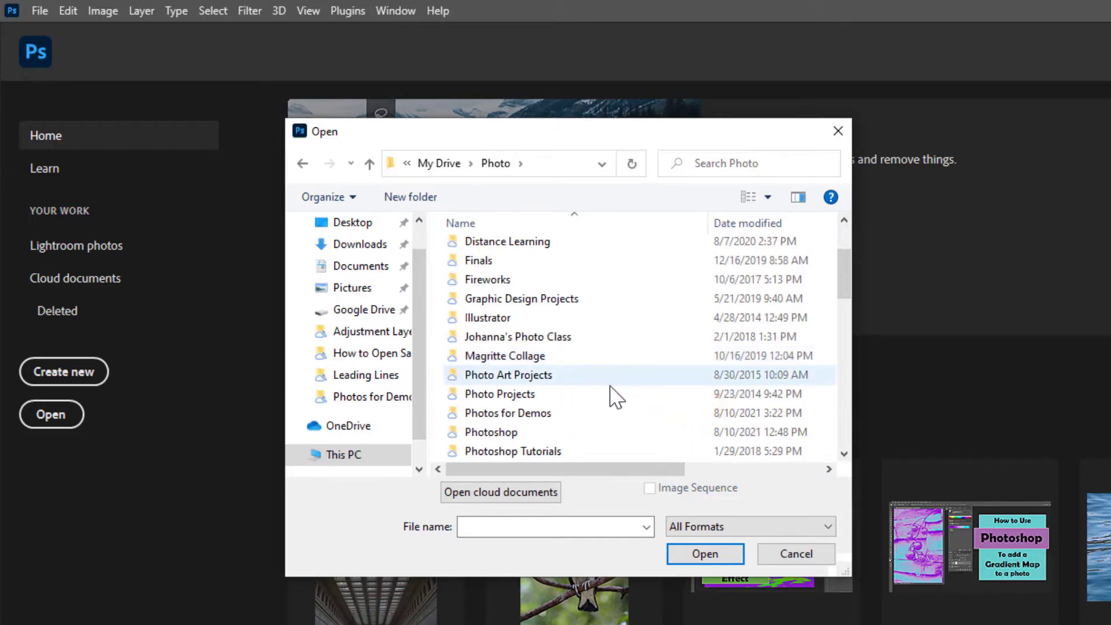
double_click(504, 414)
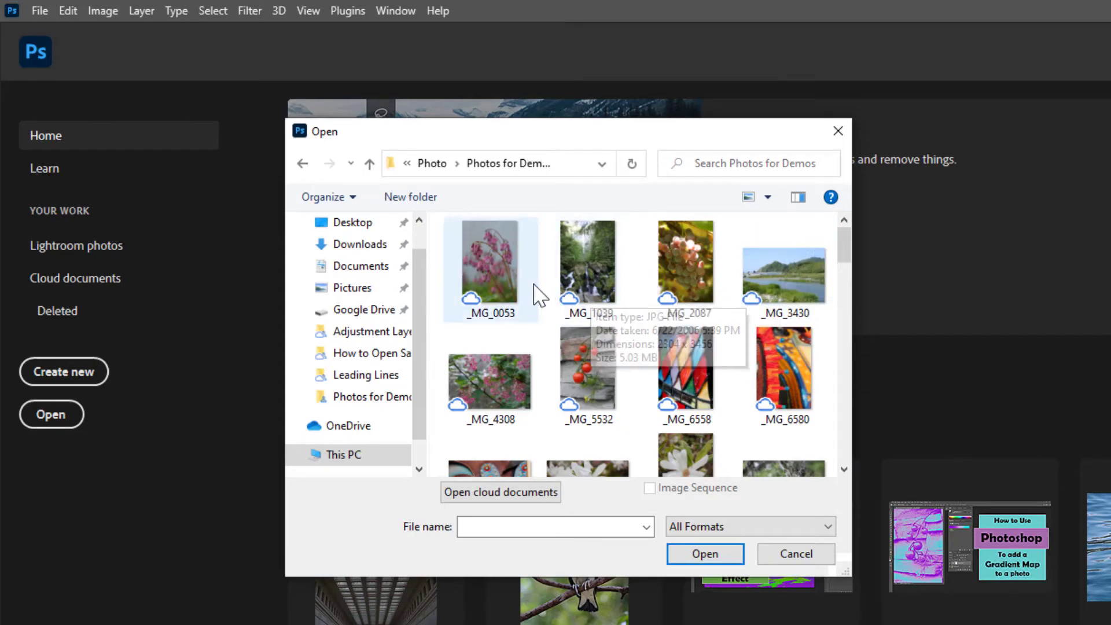
Open the ceiling-skylight photo DSC07333 from the Photos for Demos folder
scroll(538, 293, "down", 1)
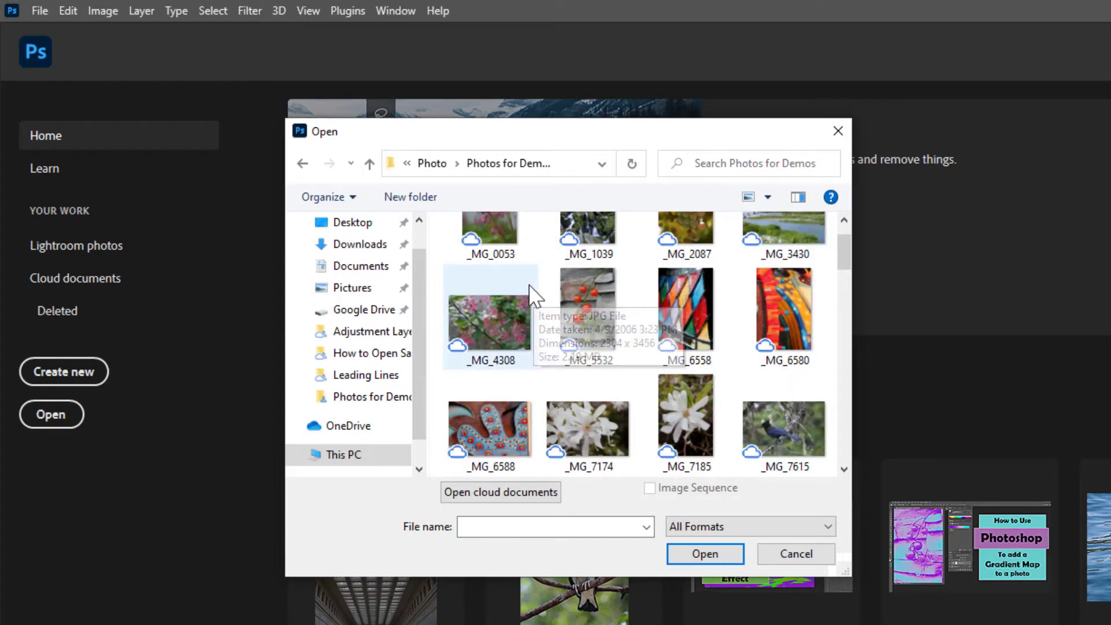
scroll(535, 294, "down", 1)
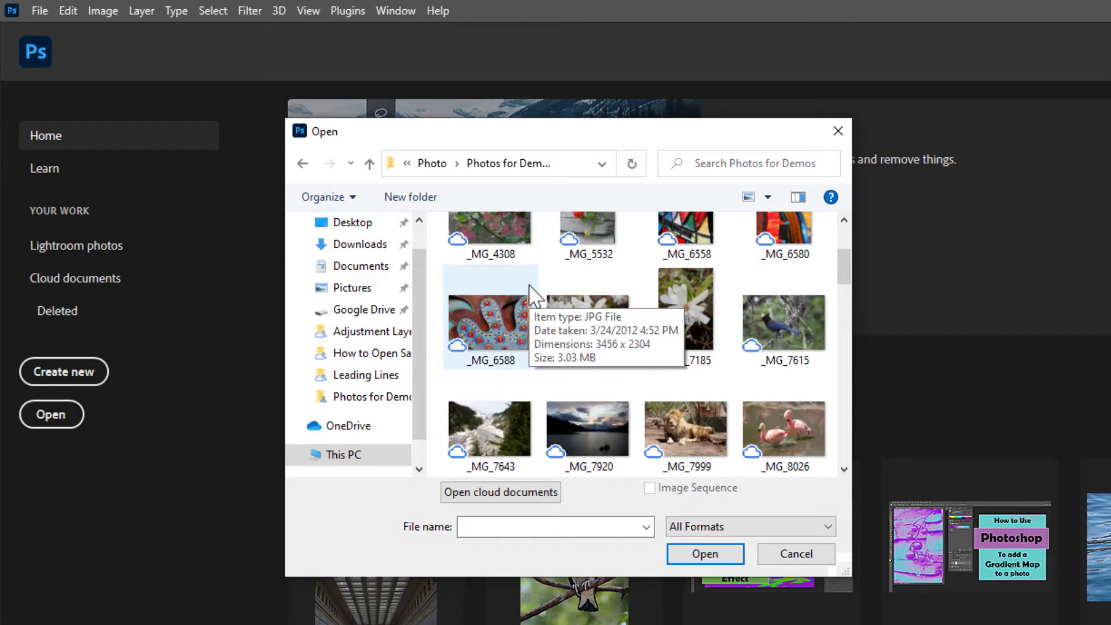
scroll(535, 294, "down", 6)
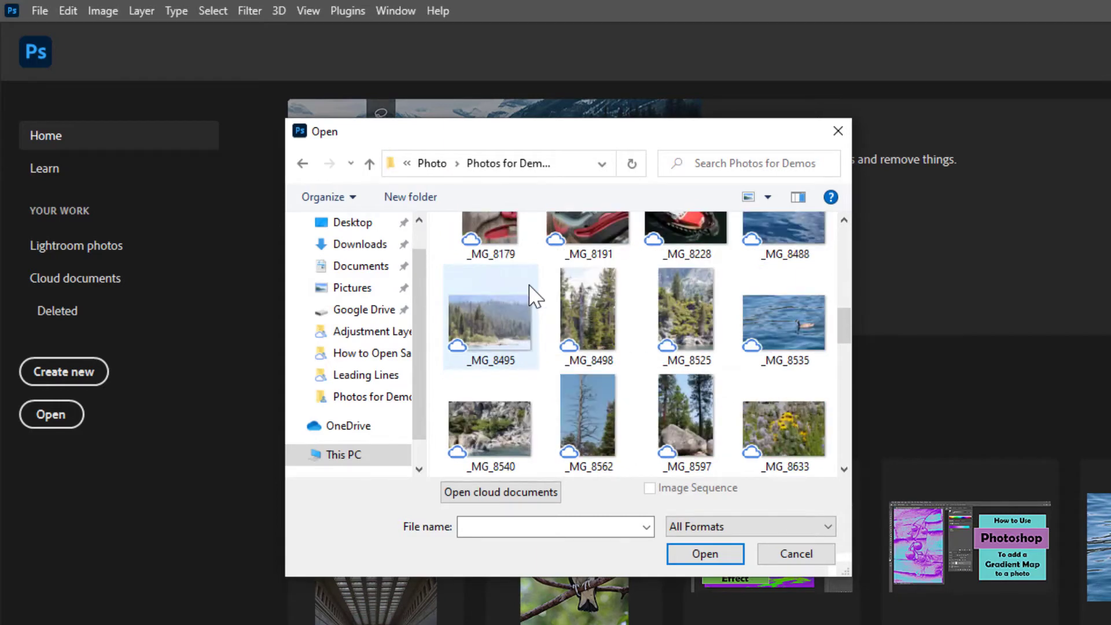
scroll(536, 295, "down", 3)
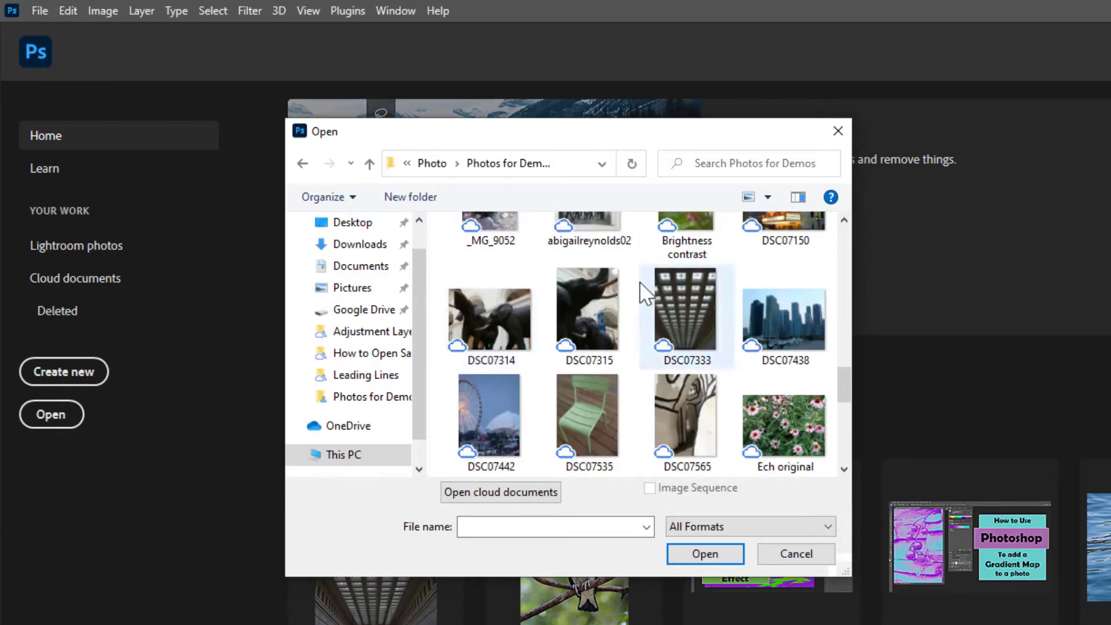
left_click(678, 315)
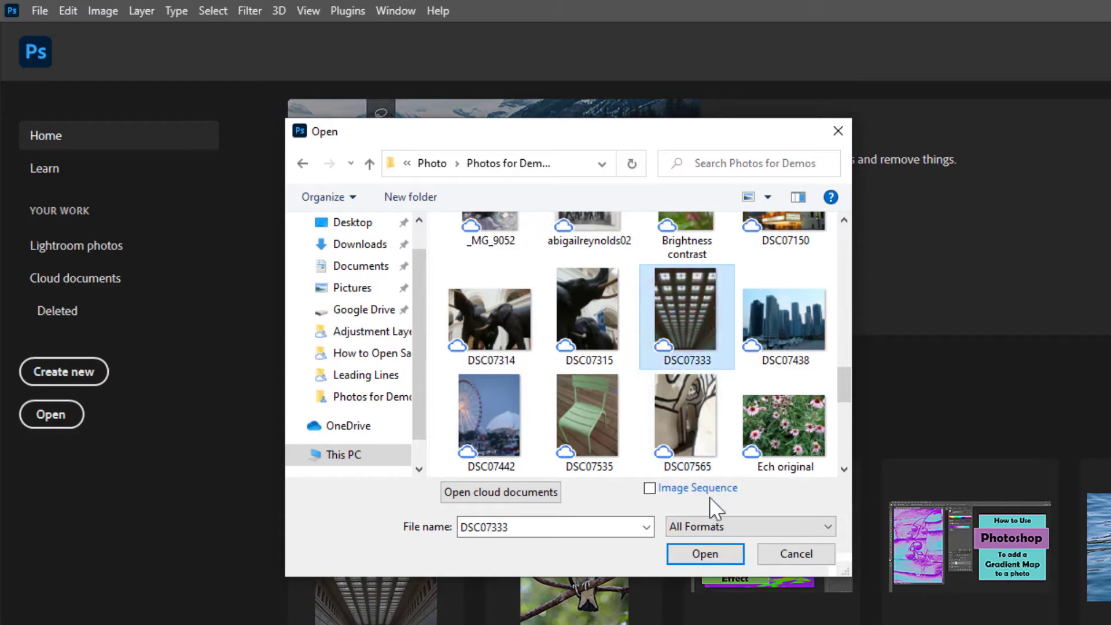
left_click(696, 553)
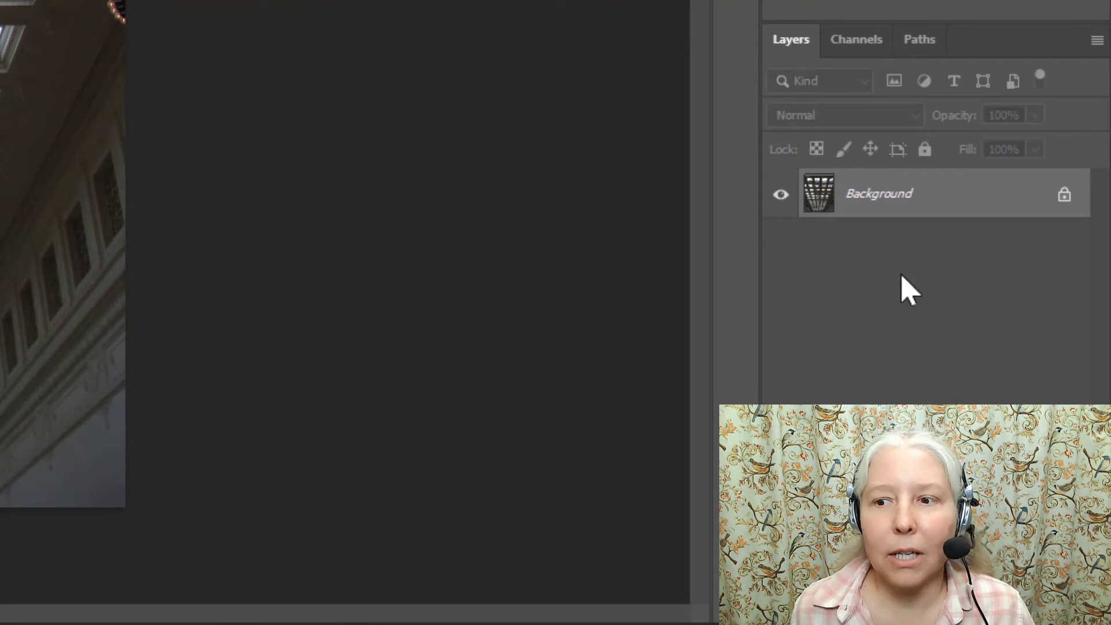
Unlock the Background layer, converting it into the editable Layer 0
left_click(1065, 200)
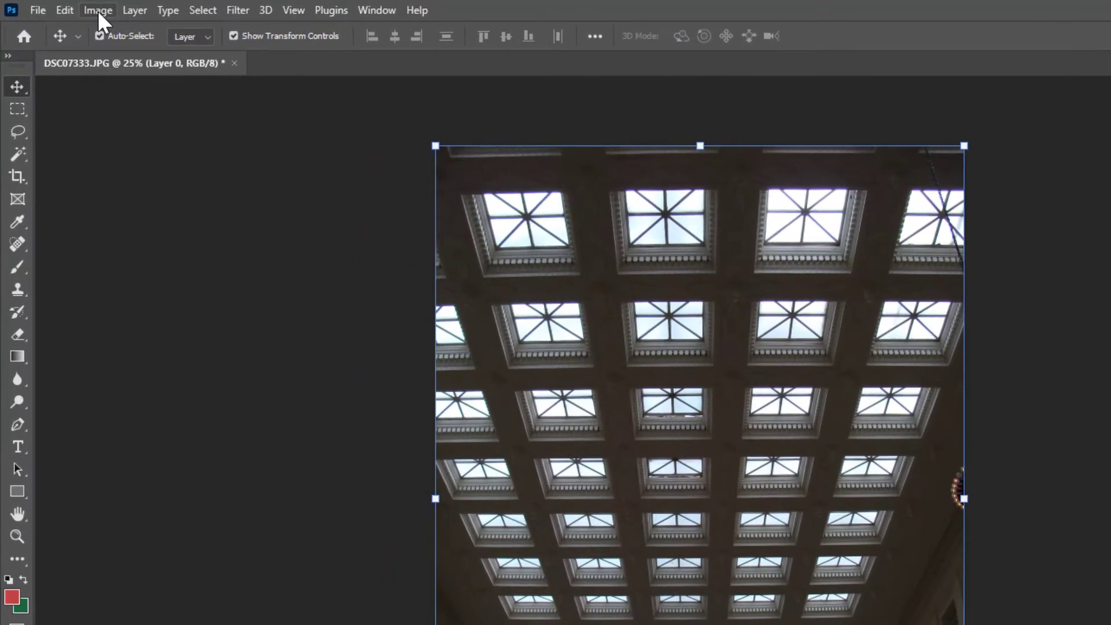
Rotate the image 90° clockwise into a 3264 × 2448 px landscape canvas
left_click(65, 7)
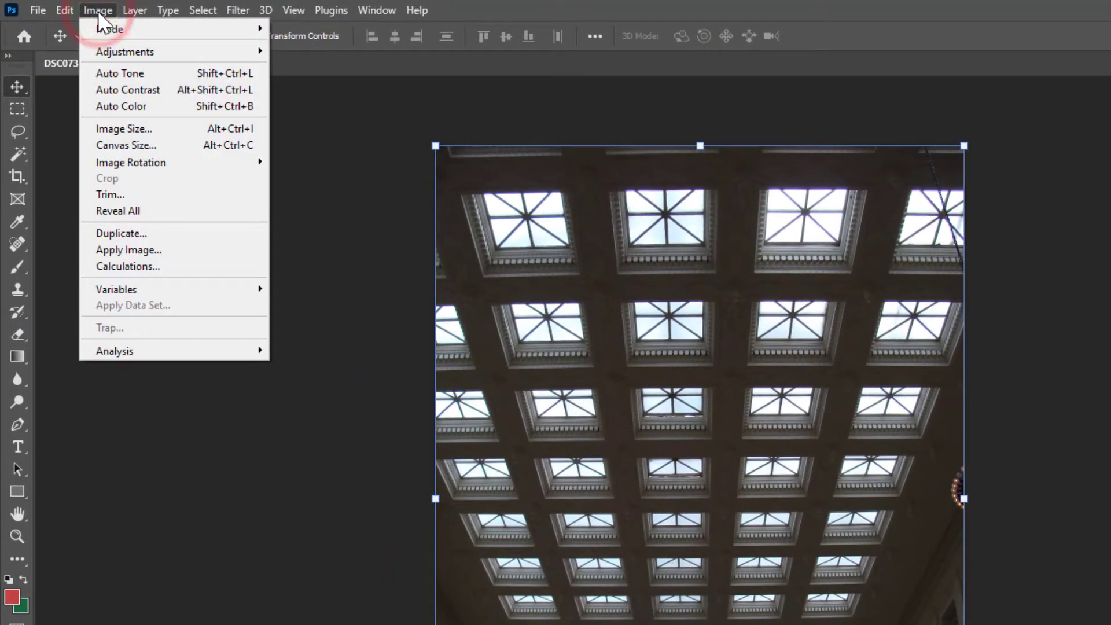
mouse_move(167, 165)
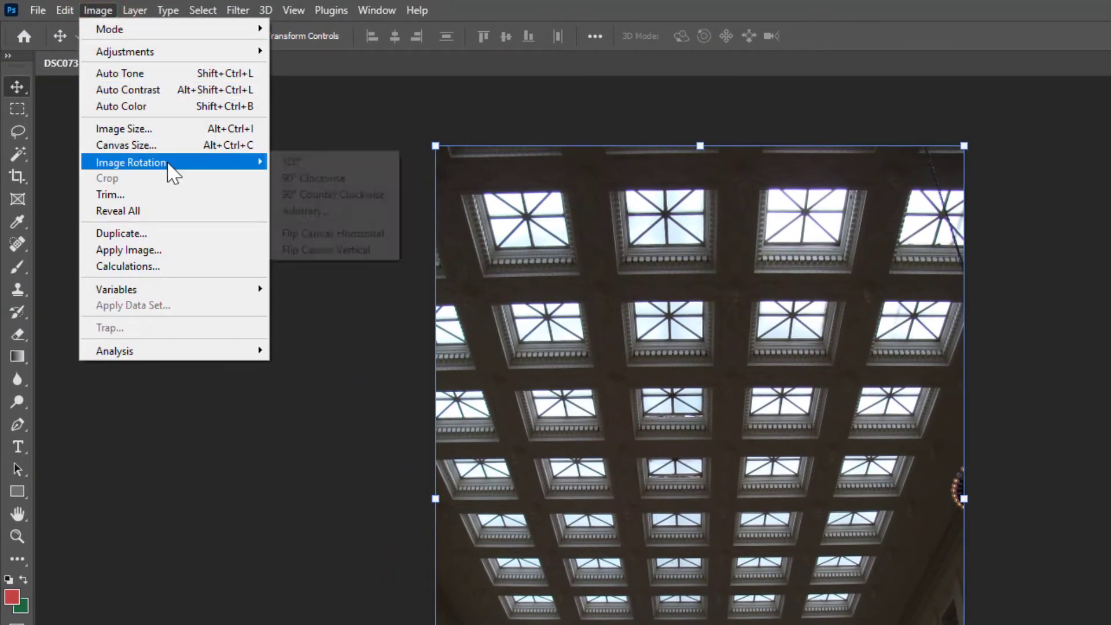
left_click(301, 179)
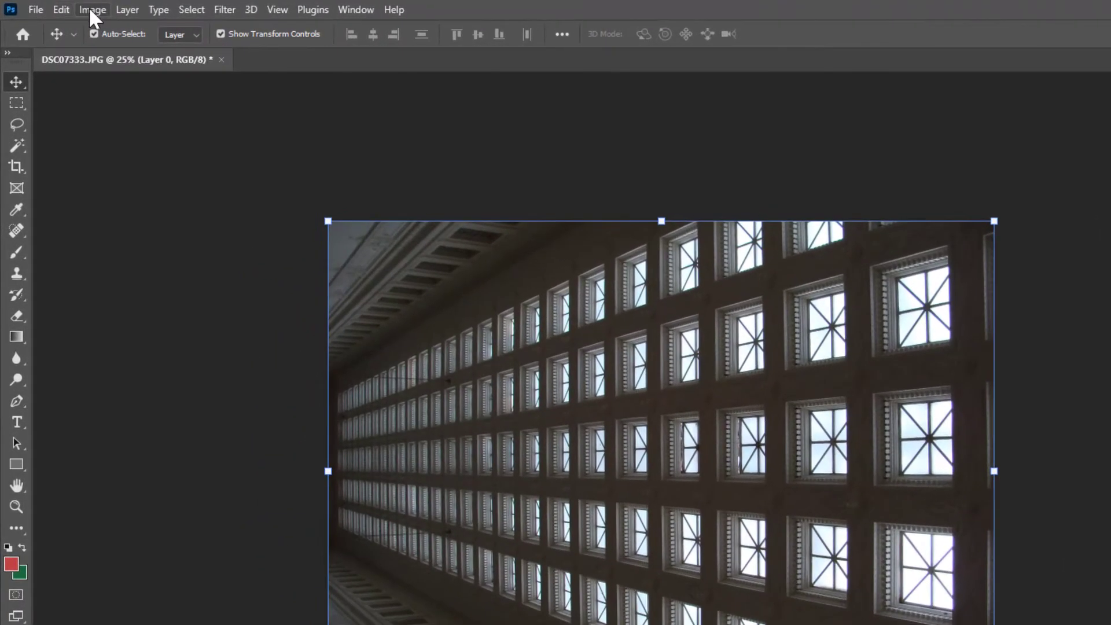
Set canvas width to 200 Percent, anchored left-middle, making the canvas 6528 × 2448 px
left_click(90, 10)
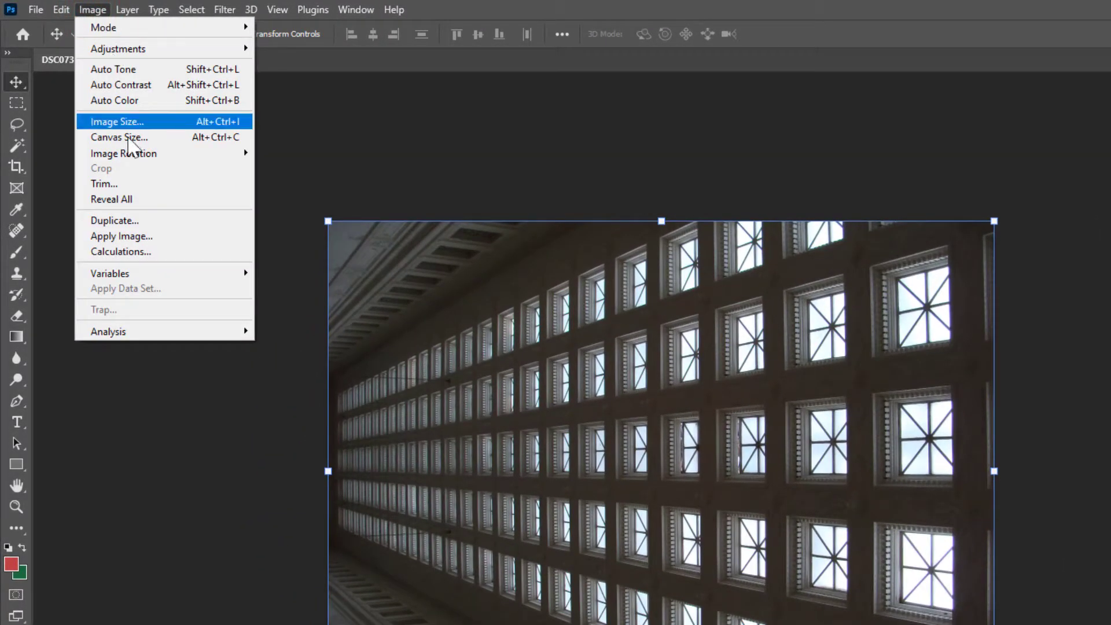
left_click(141, 139)
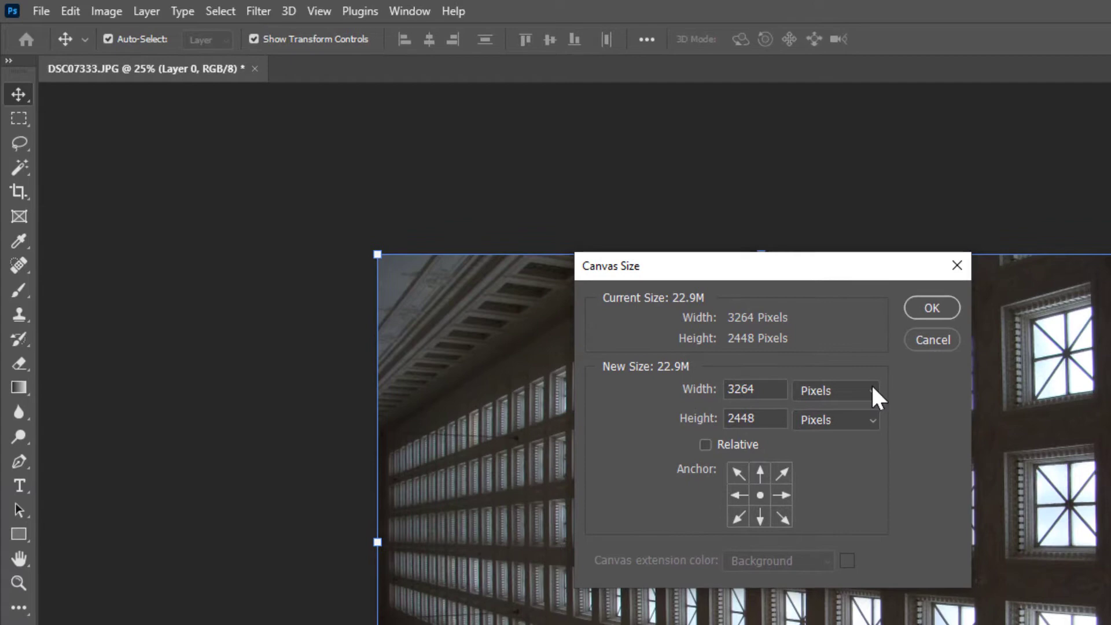
left_click(872, 387)
left_click(834, 408)
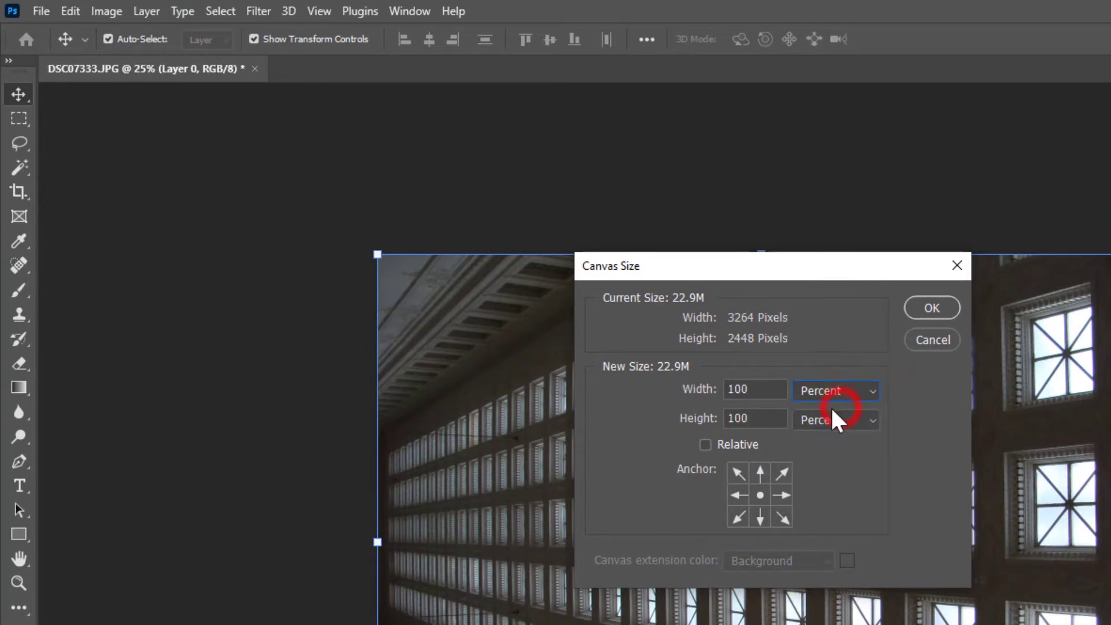
left_click_drag(752, 389, 694, 385)
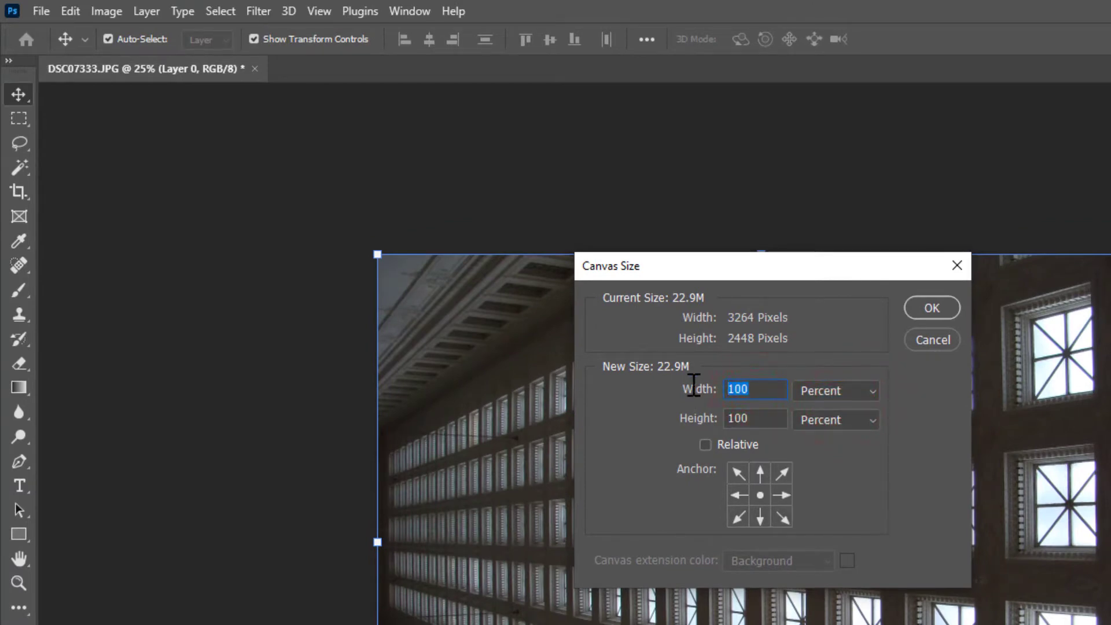
type("200")
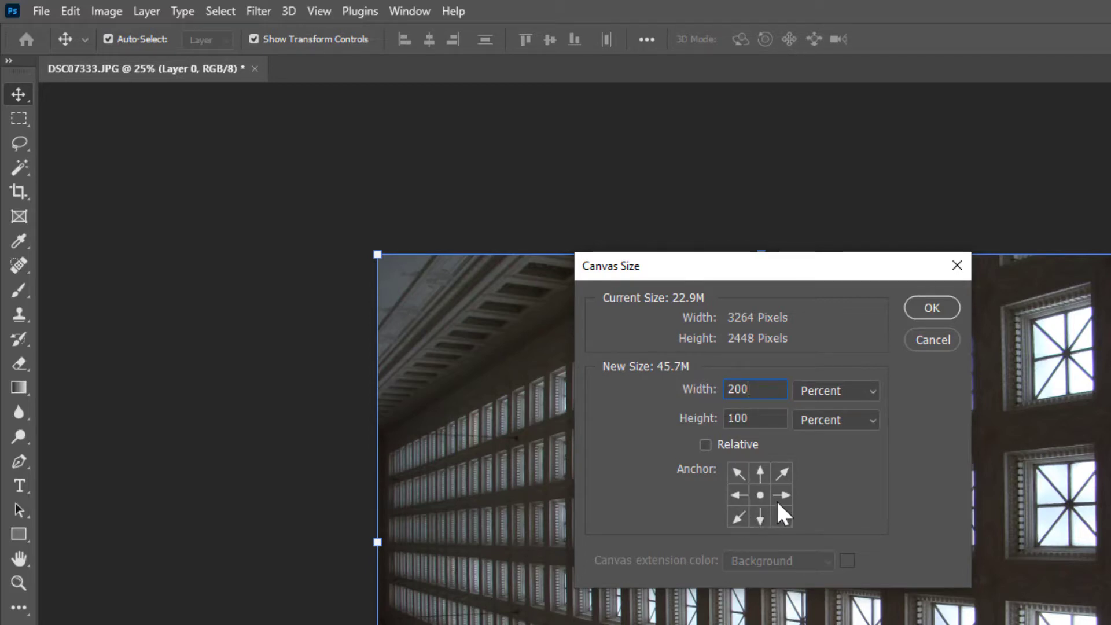
left_click(732, 494)
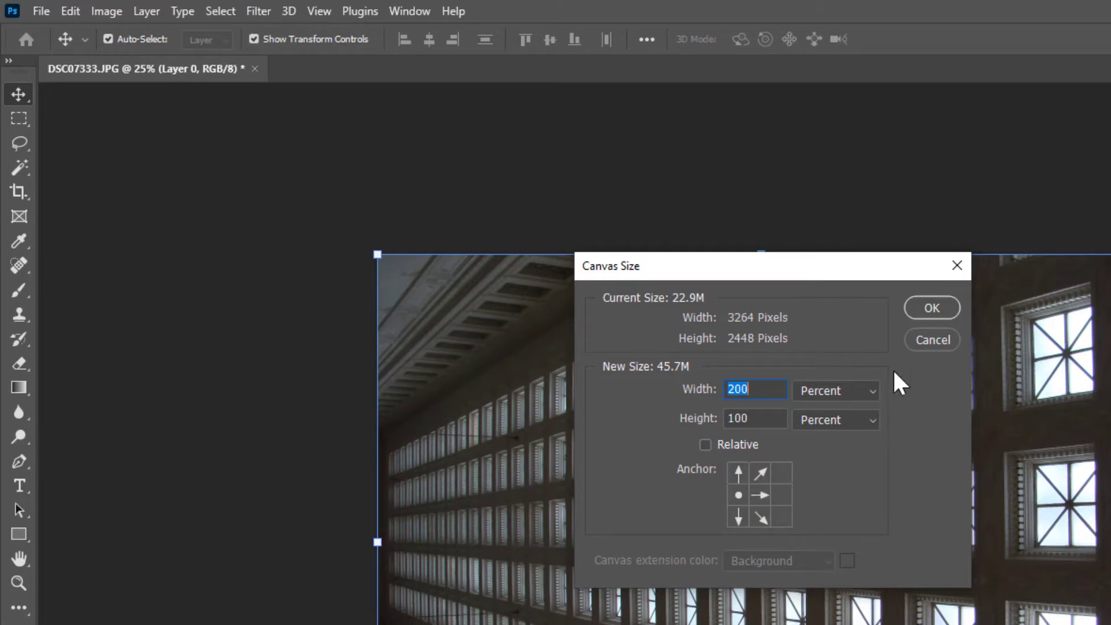
left_click(933, 309)
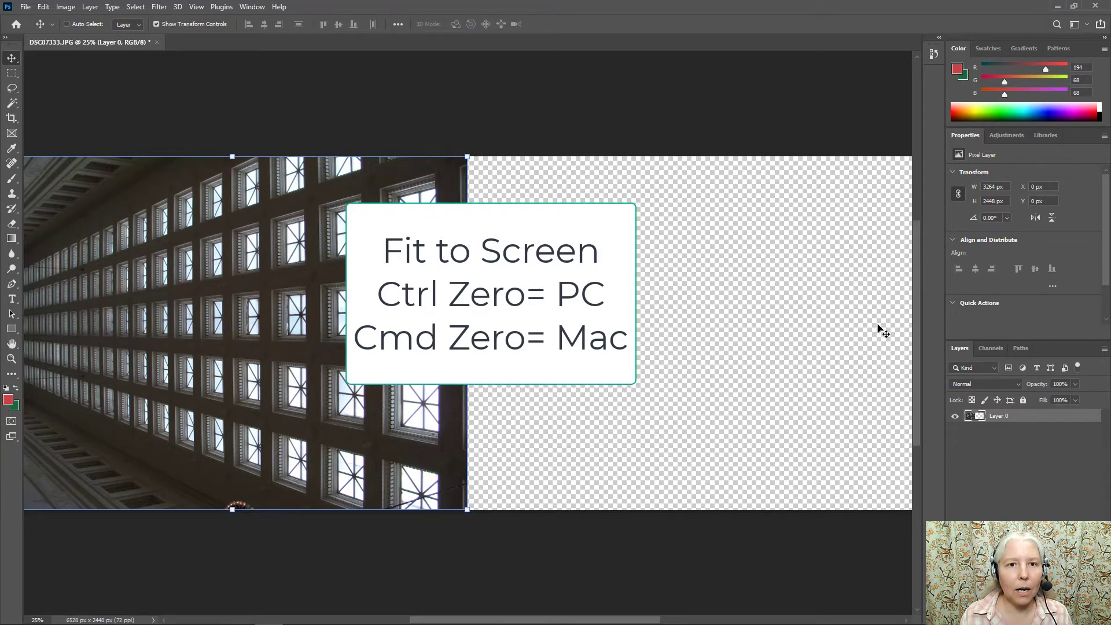
Duplicate Layer 0 and move the copy onto the right half of the canvas
key("ctrl+0")
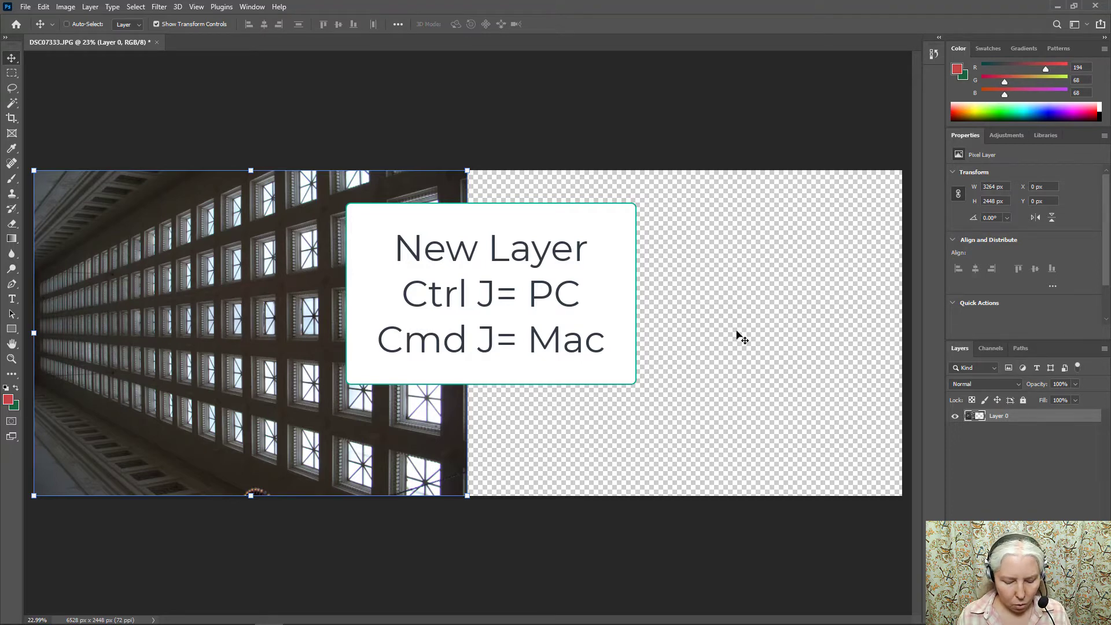
key("ctrl+j")
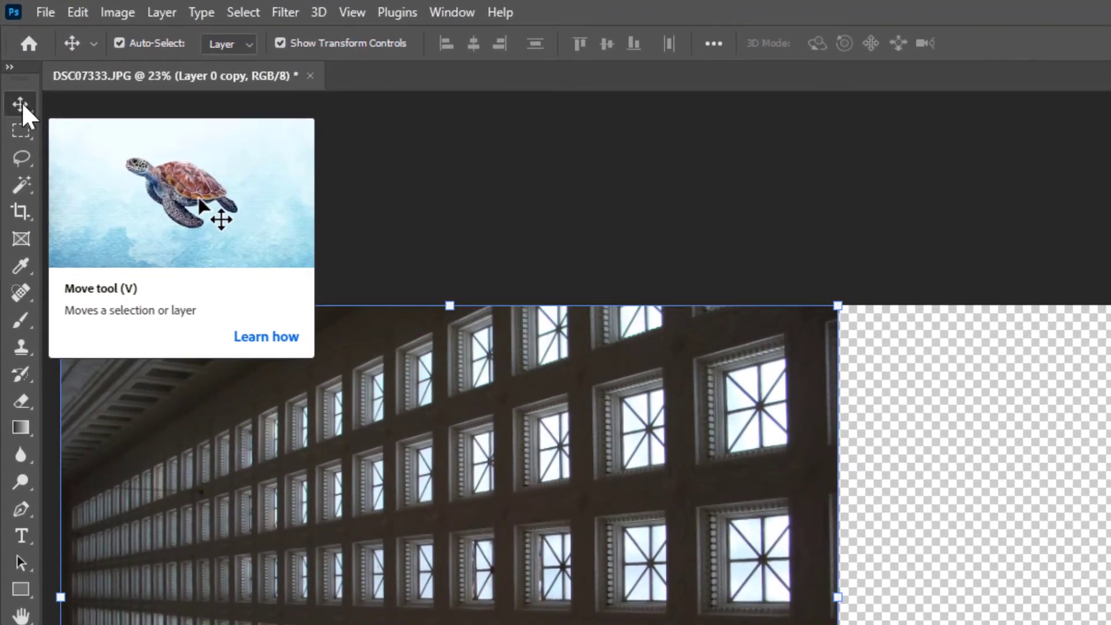
left_click(20, 103)
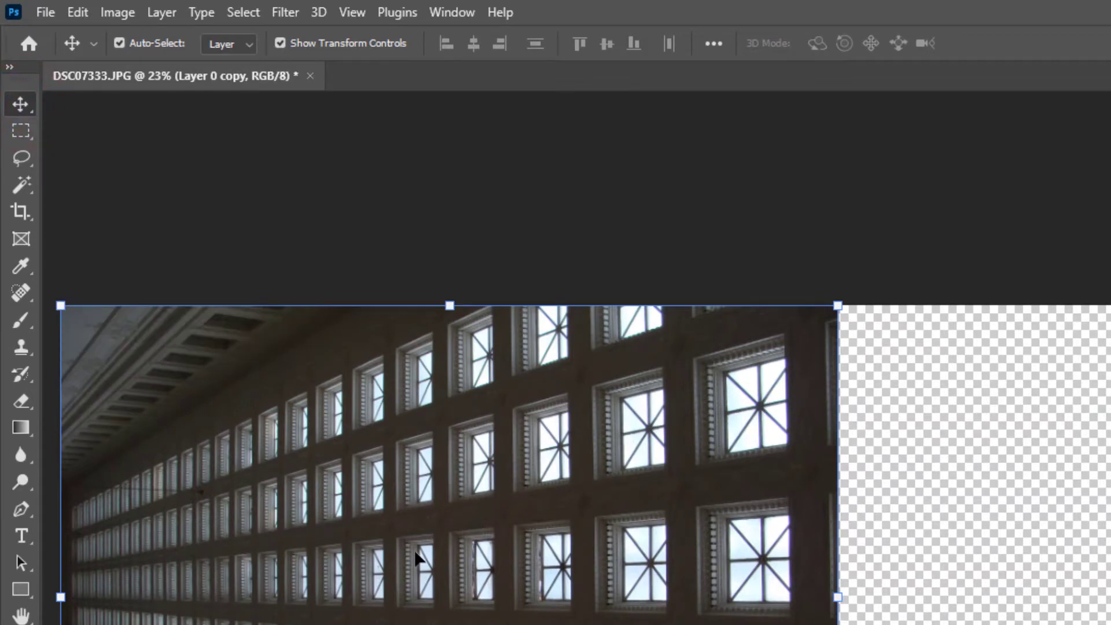
left_click_drag(416, 553, 660, 551)
left_click_drag(447, 375, 804, 376)
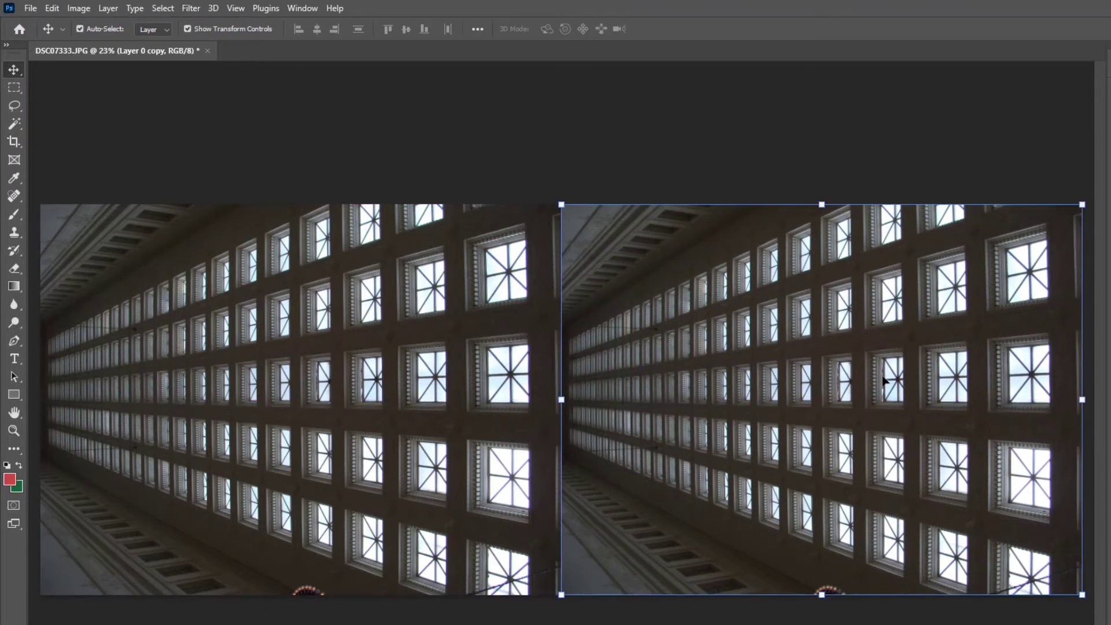
Flip Layer 0 copy horizontally so it mirrors the original across the centre seam
left_click(53, 8)
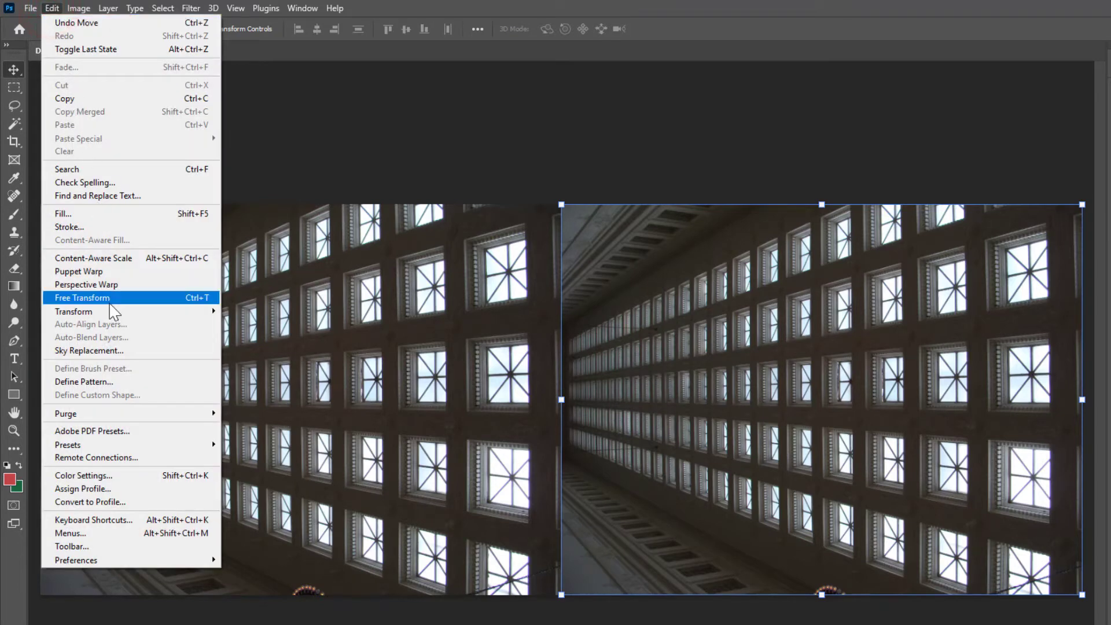
mouse_move(123, 315)
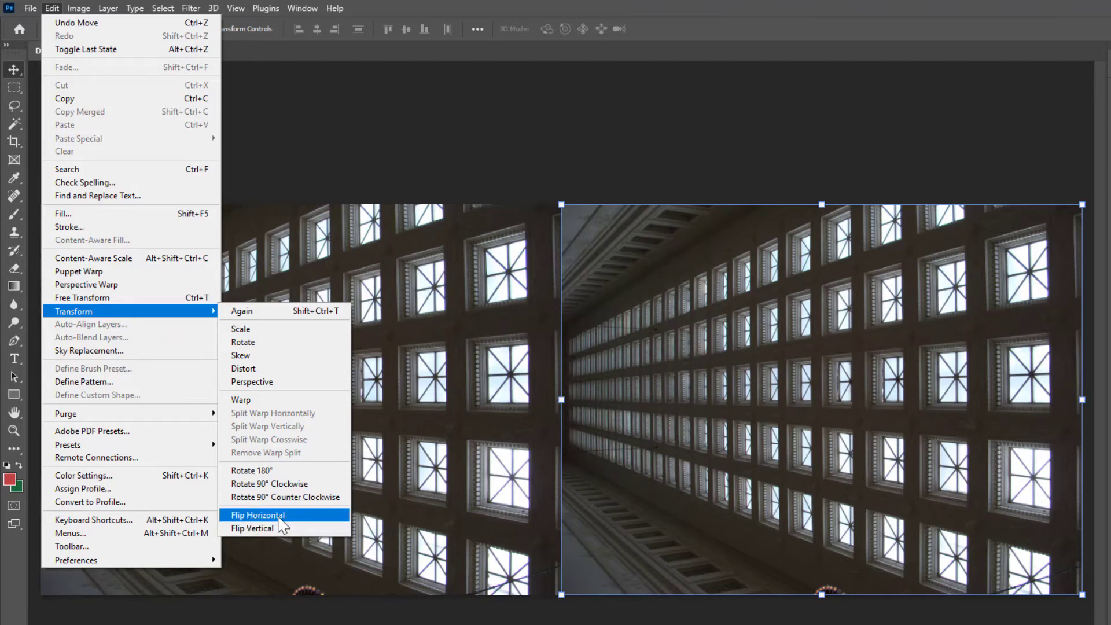
left_click(278, 516)
key("ctrl+e")
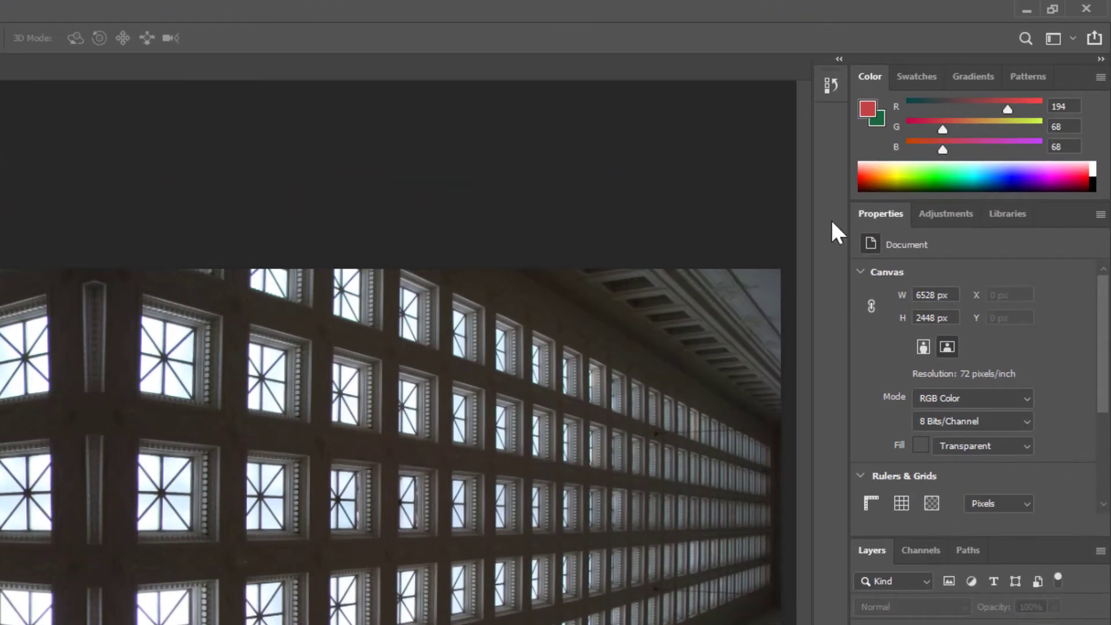
In the History panel, compare the pre-flip Move state, then return to Flip Horizontal
left_click(833, 85)
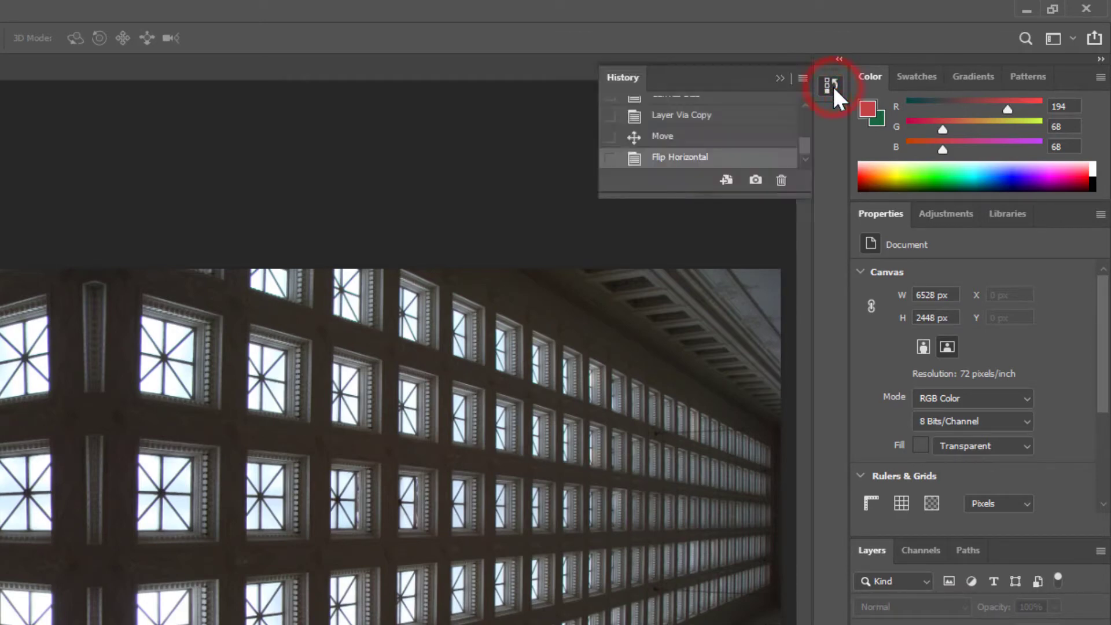
left_click(670, 138)
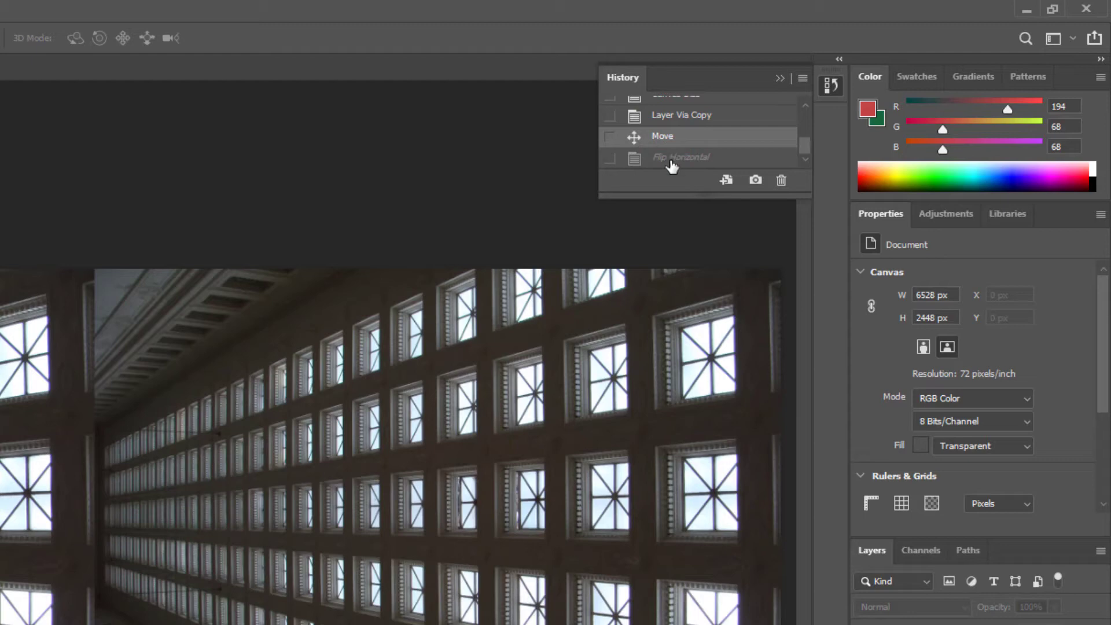
left_click(671, 162)
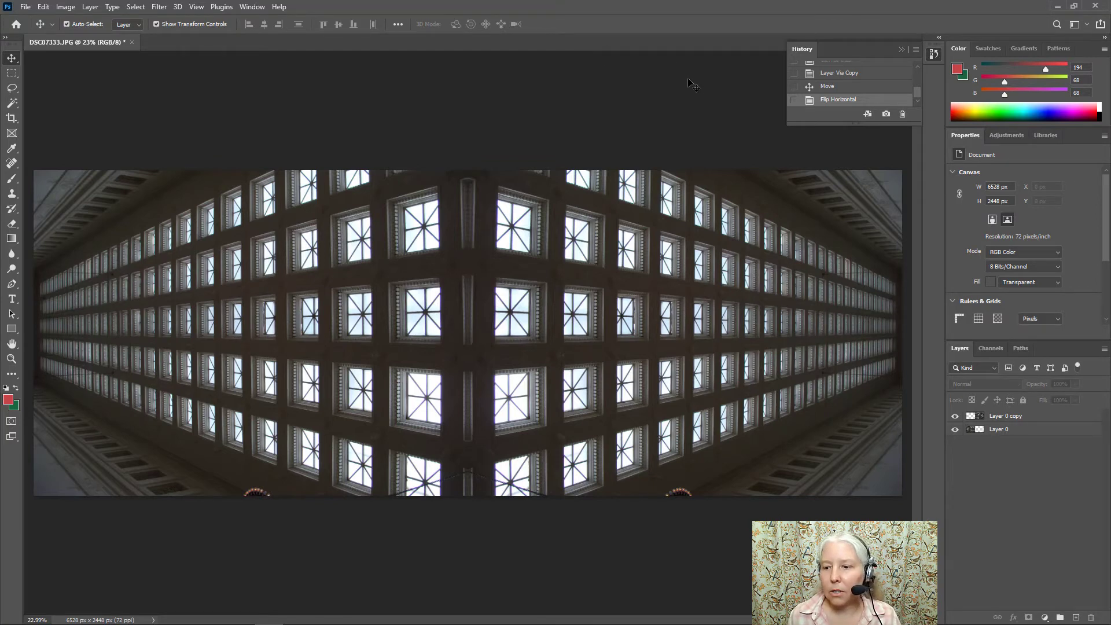
Add a Gradient Map adjustment layer using a yellow-to-green preset from the Greens folder
mouse_move(1025, 614)
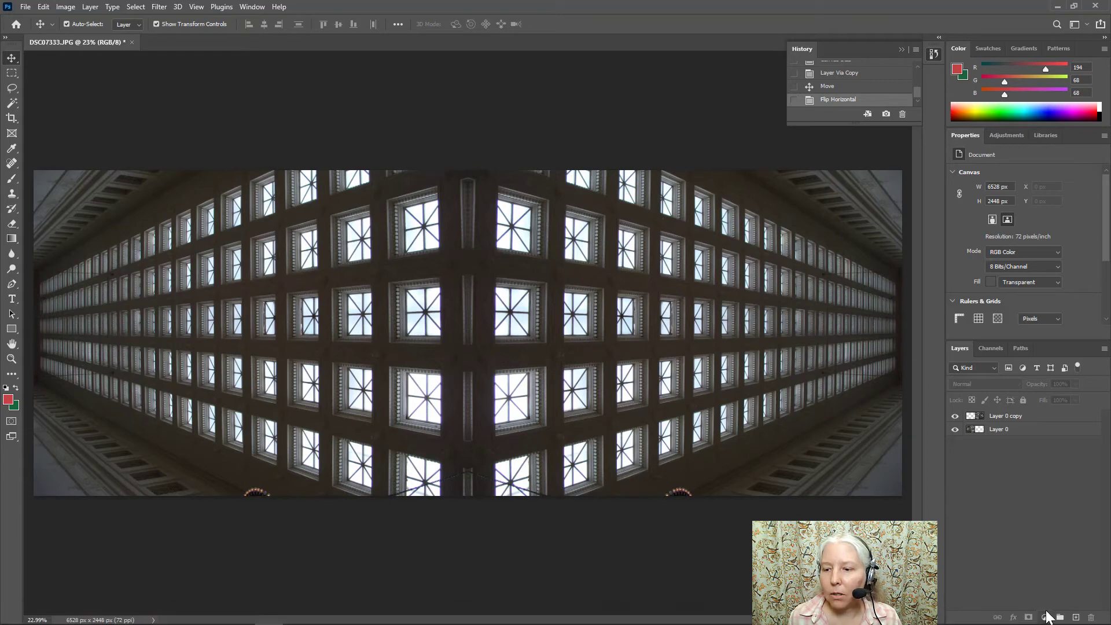
left_click(1045, 618)
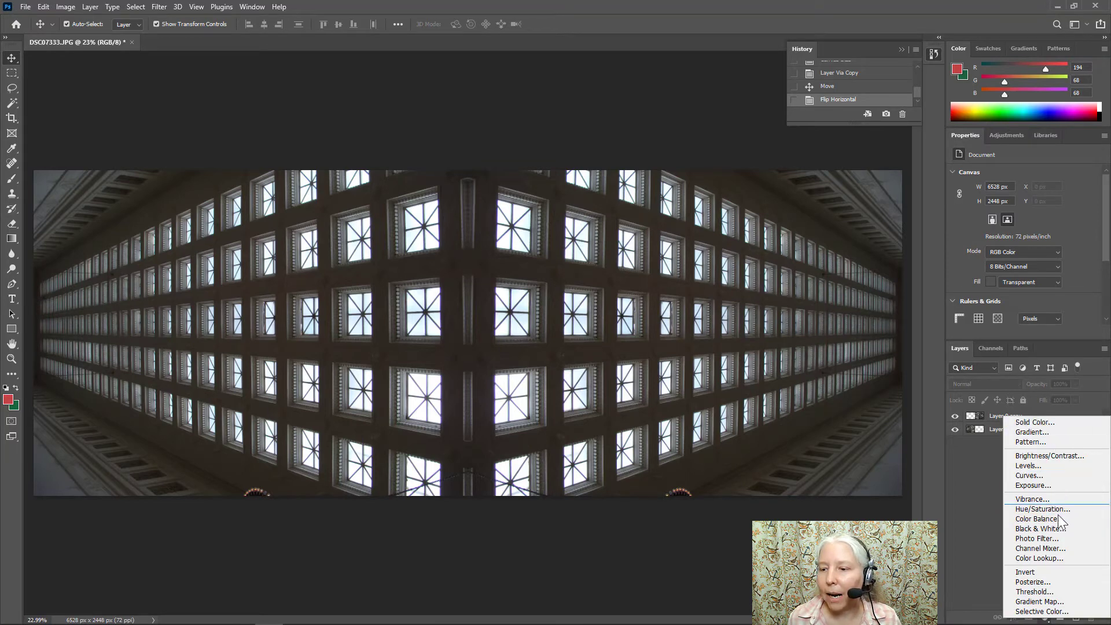
left_click(1039, 603)
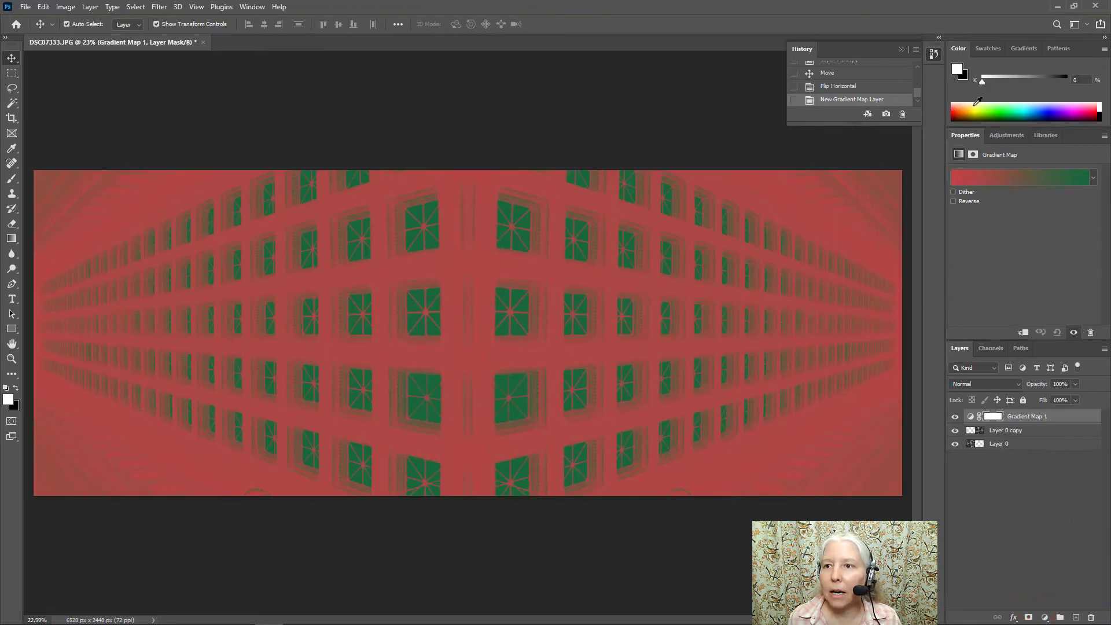
left_click(1093, 178)
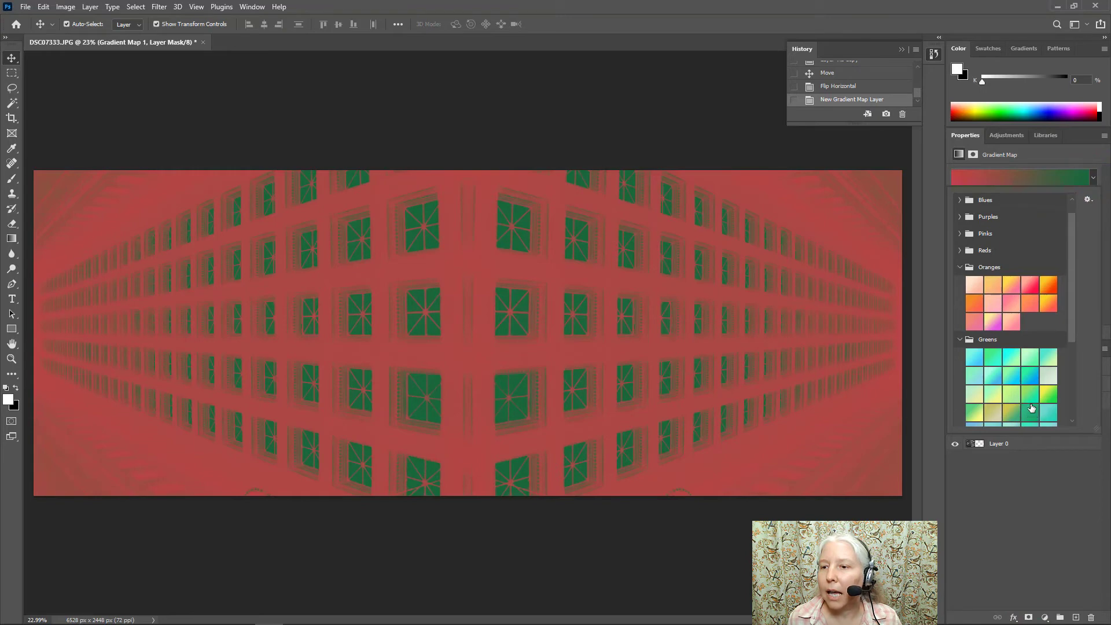
left_click(1031, 377)
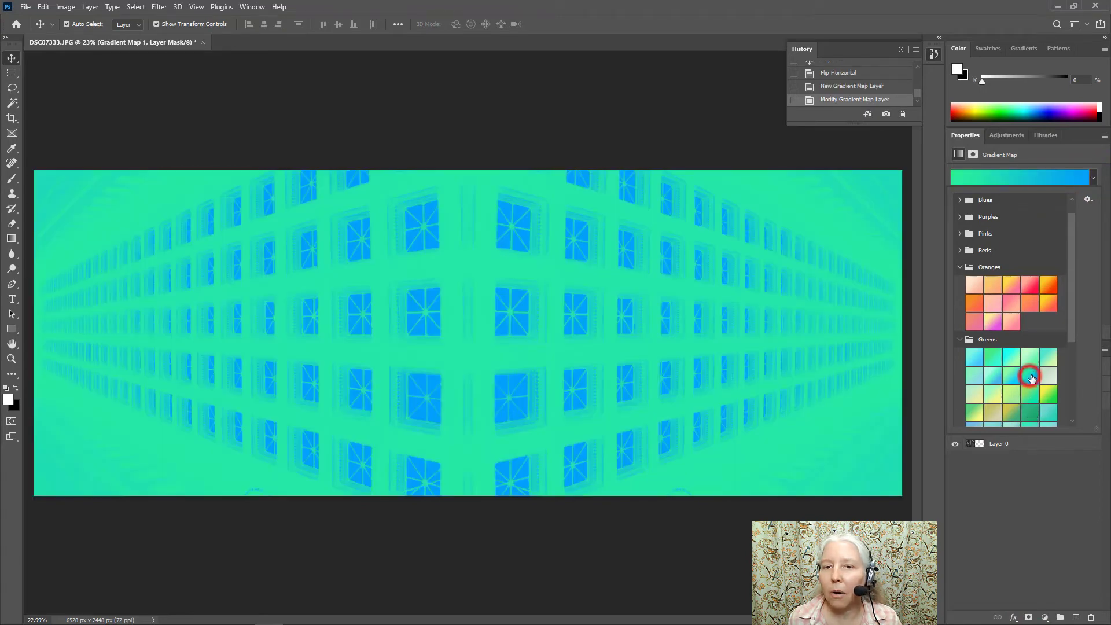
left_click(1048, 394)
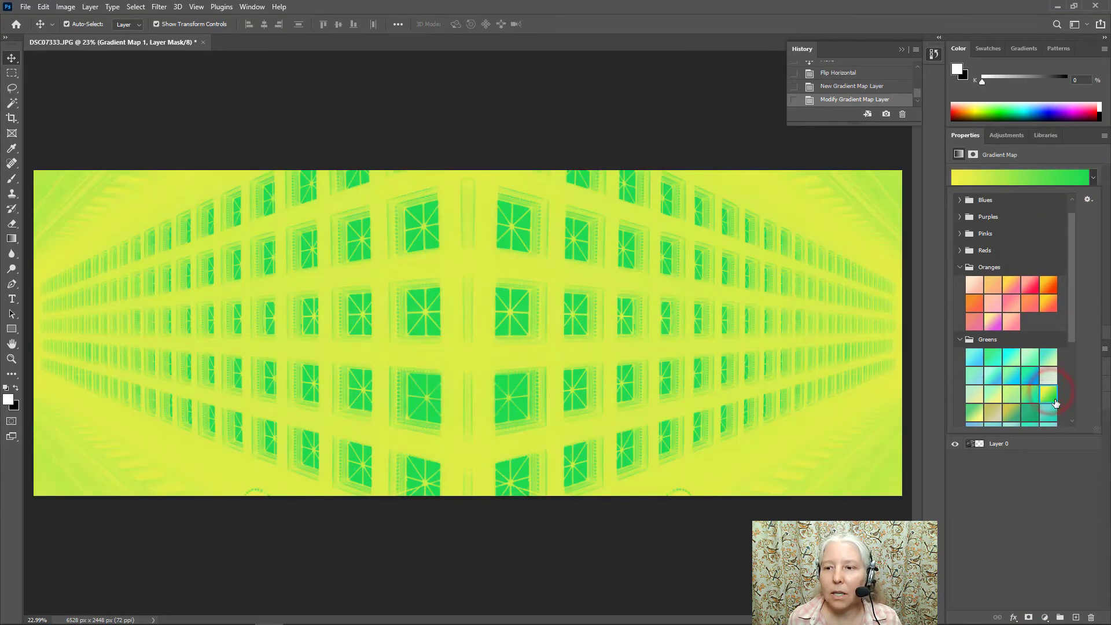
Move the green stop to 62% and add a dark green stop at 100%
left_click(1038, 178)
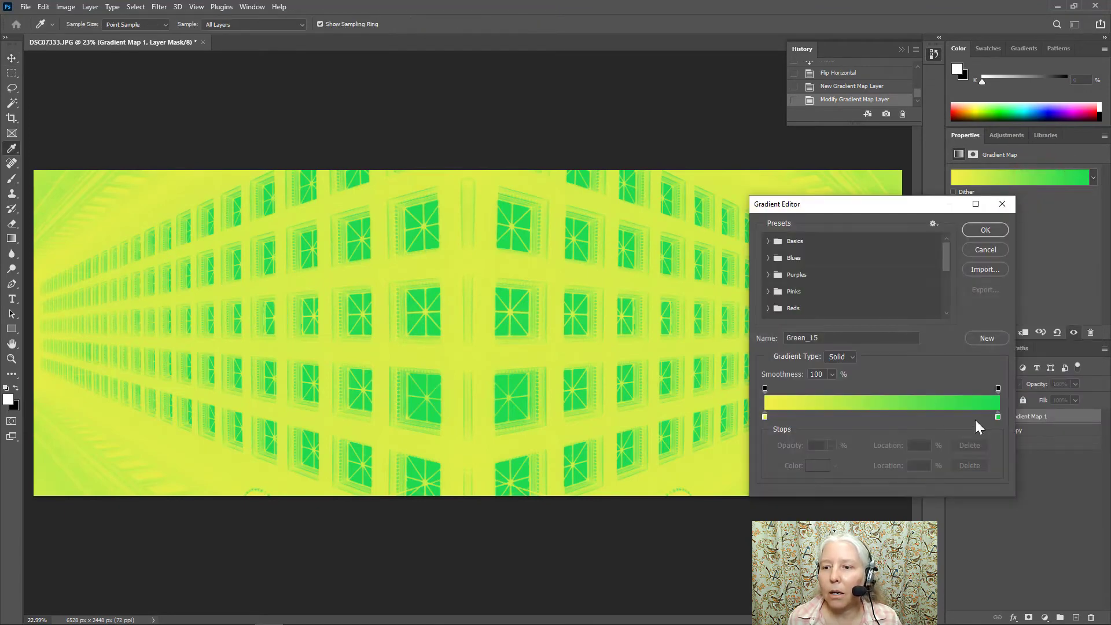
left_click_drag(998, 417, 910, 418)
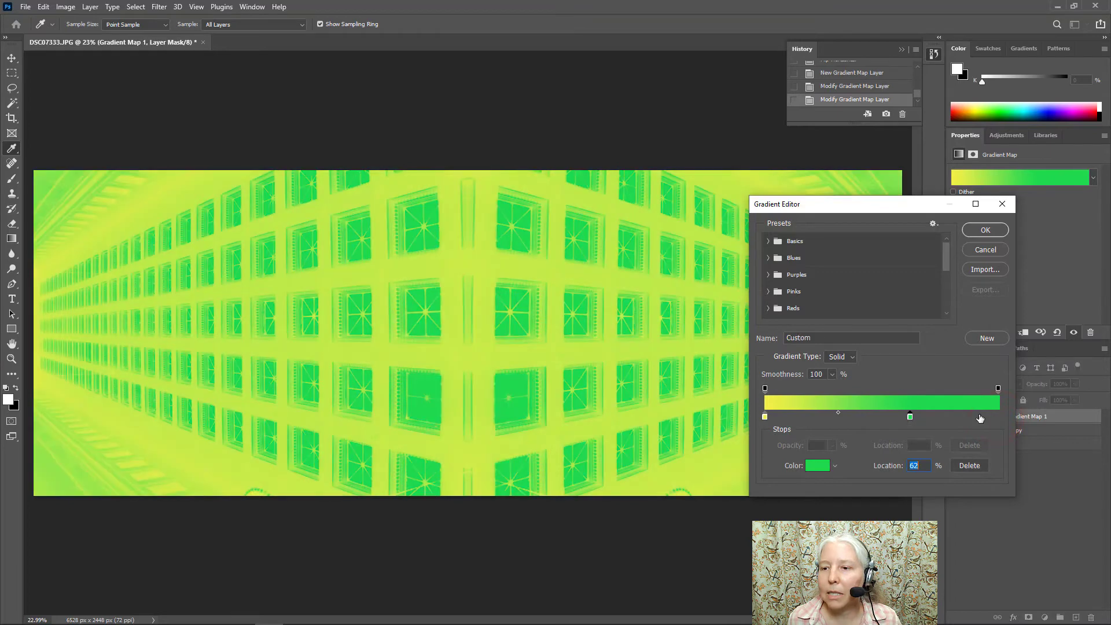
left_click(999, 415)
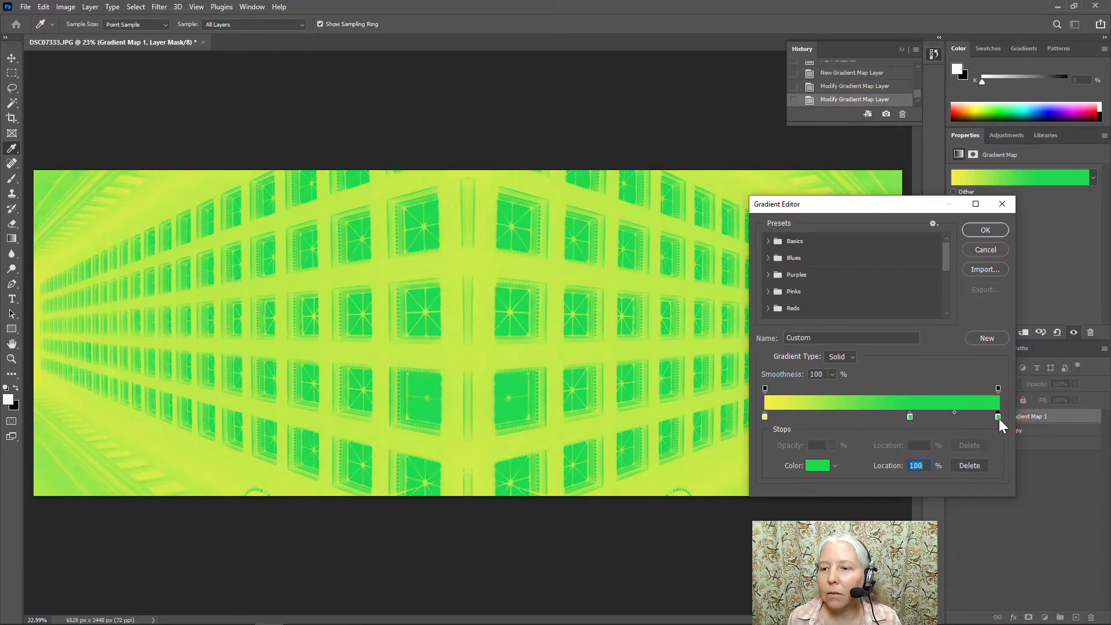
double_click(997, 418)
left_click(780, 187)
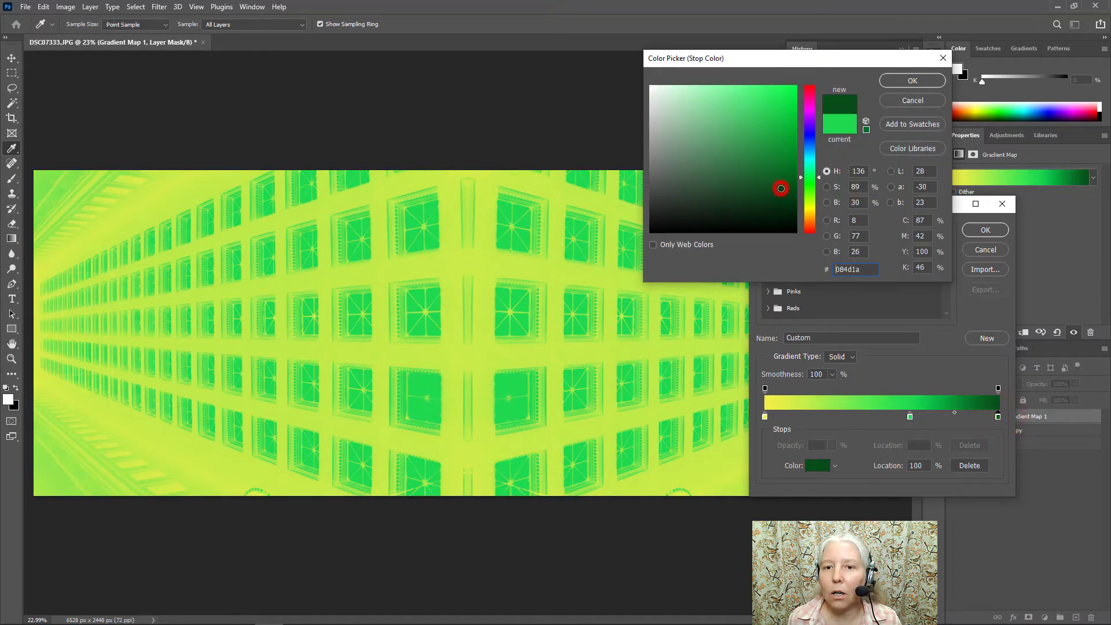
left_click(891, 82)
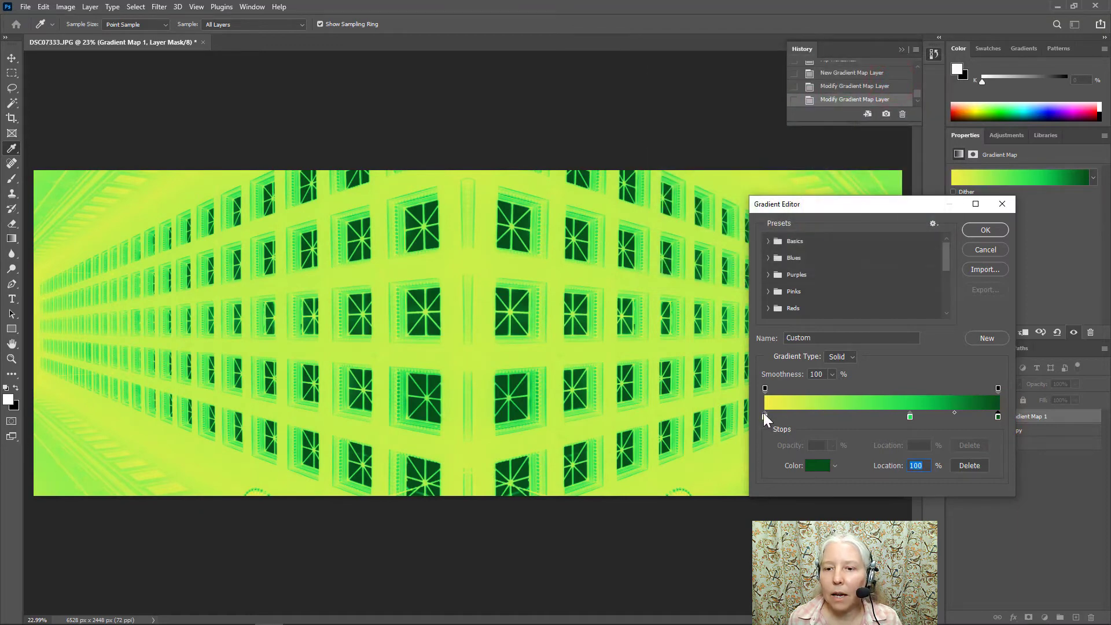
Add a yellow stop early in the gradient, turn the left stop rich orange, and apply
left_click_drag(765, 417, 842, 415)
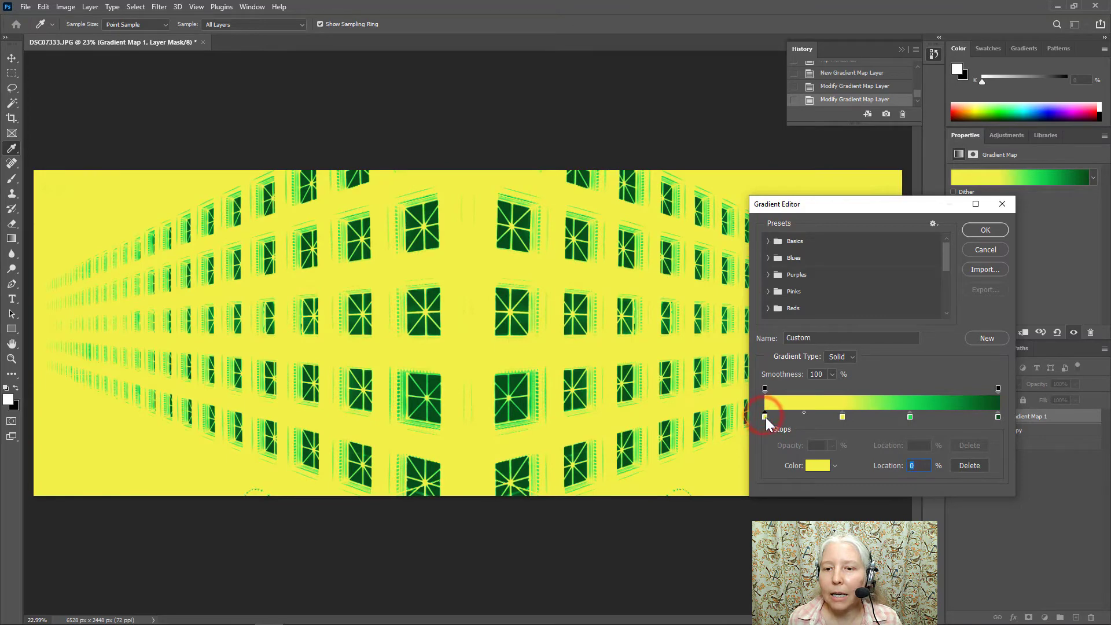
double_click(765, 417)
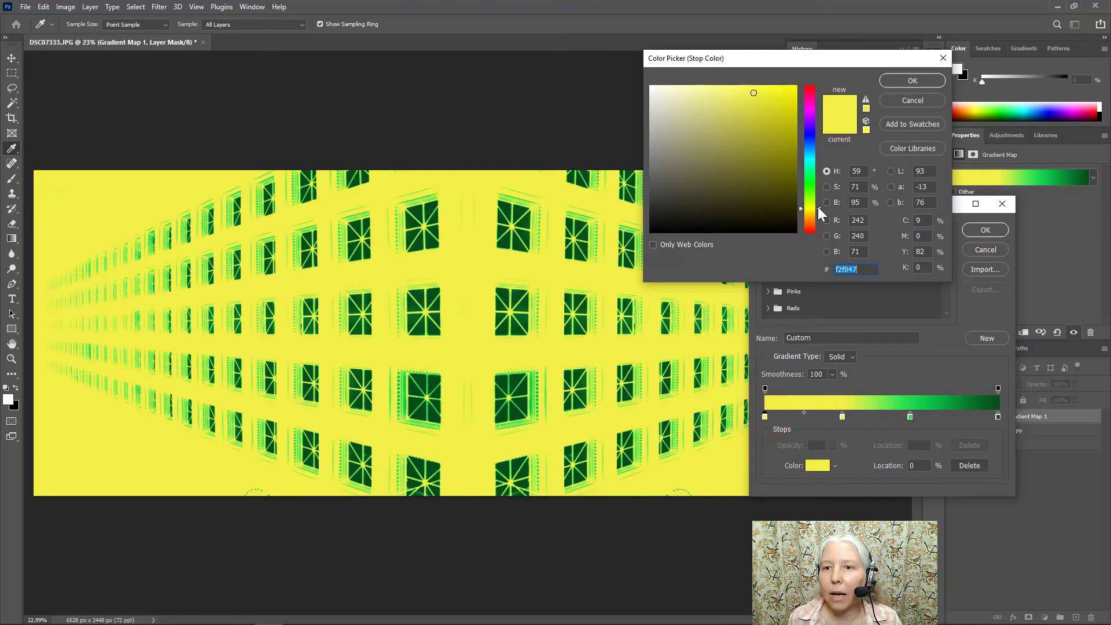
left_click_drag(819, 206, 821, 217)
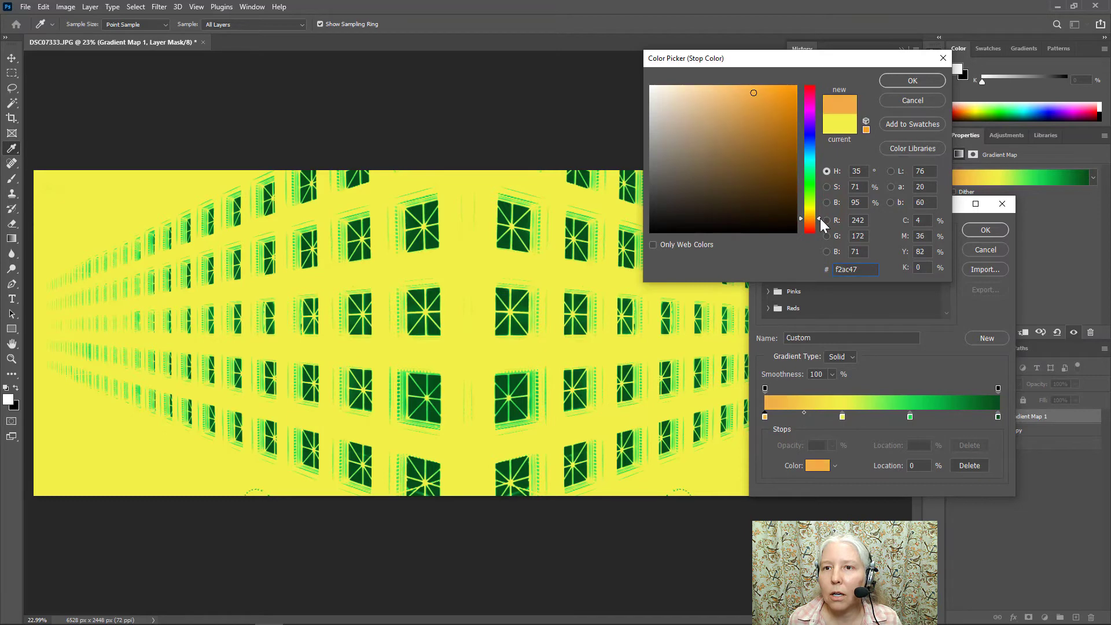
left_click_drag(795, 93, 783, 105)
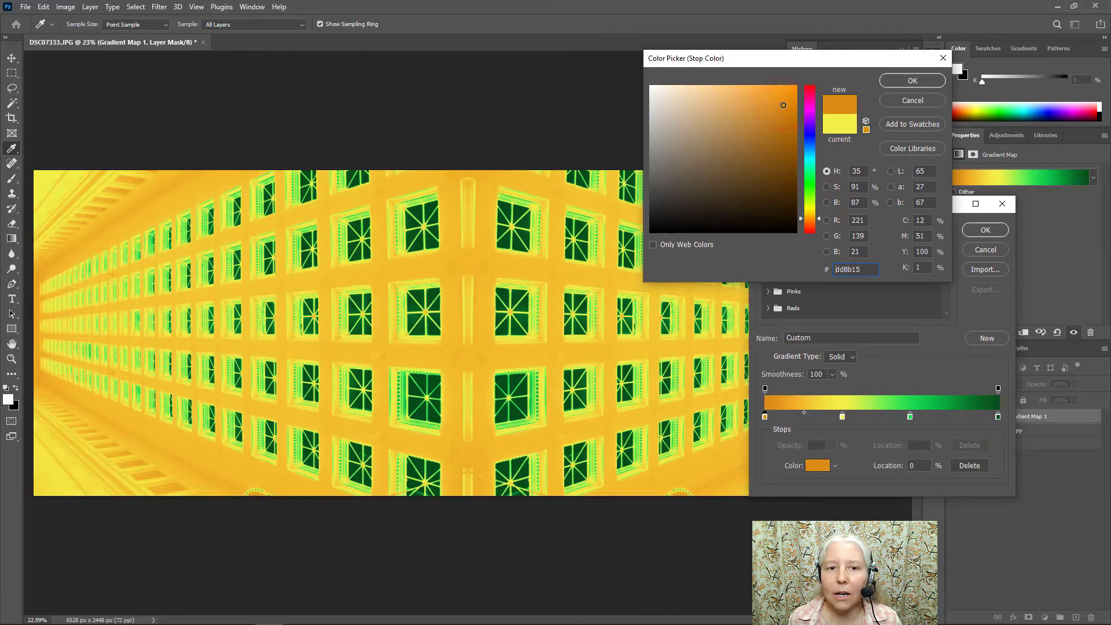
left_click(895, 81)
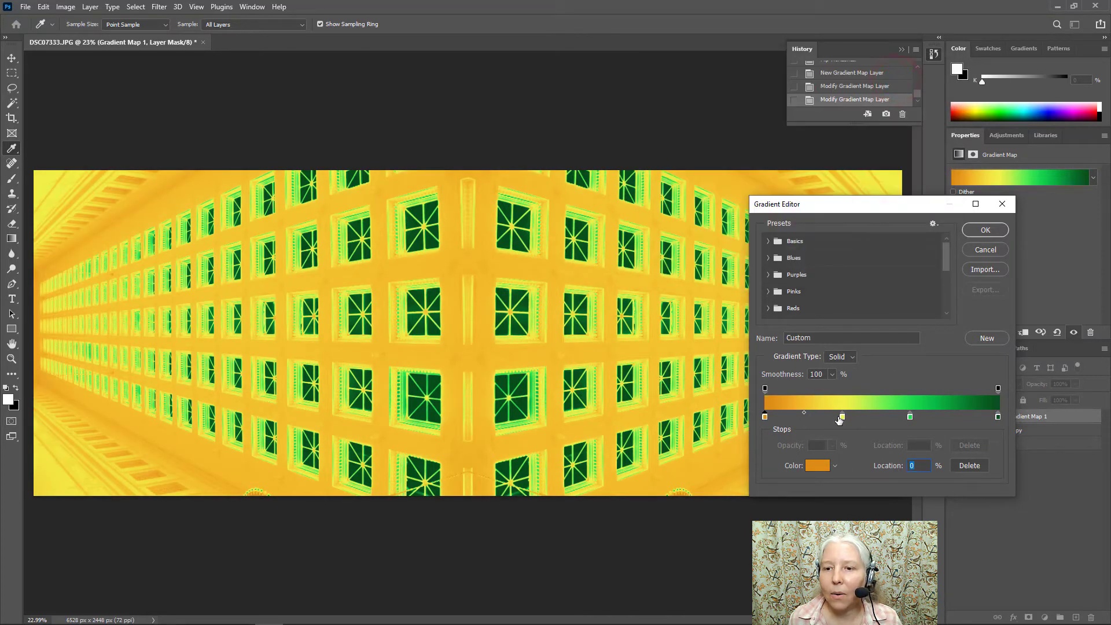
mouse_move(842, 416)
left_mouse_down()
mouse_move(816, 416)
mouse_move(833, 412)
left_mouse_up()
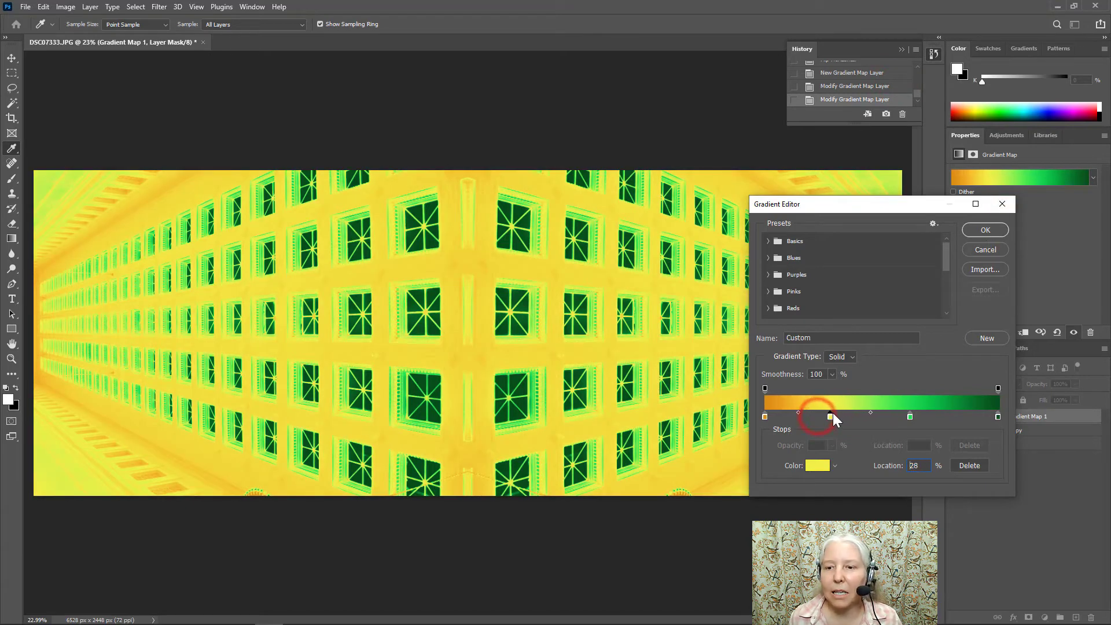
left_click(991, 228)
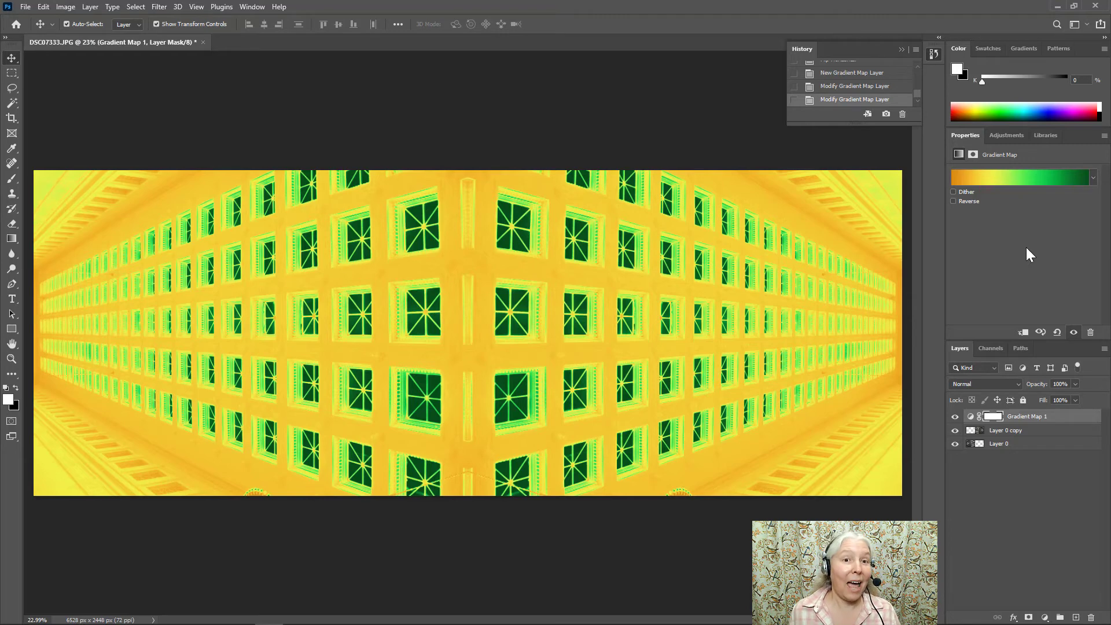
Save the image to the computer as a JPEG named 'Mirror Image', accepting quality 8
left_click(26, 7)
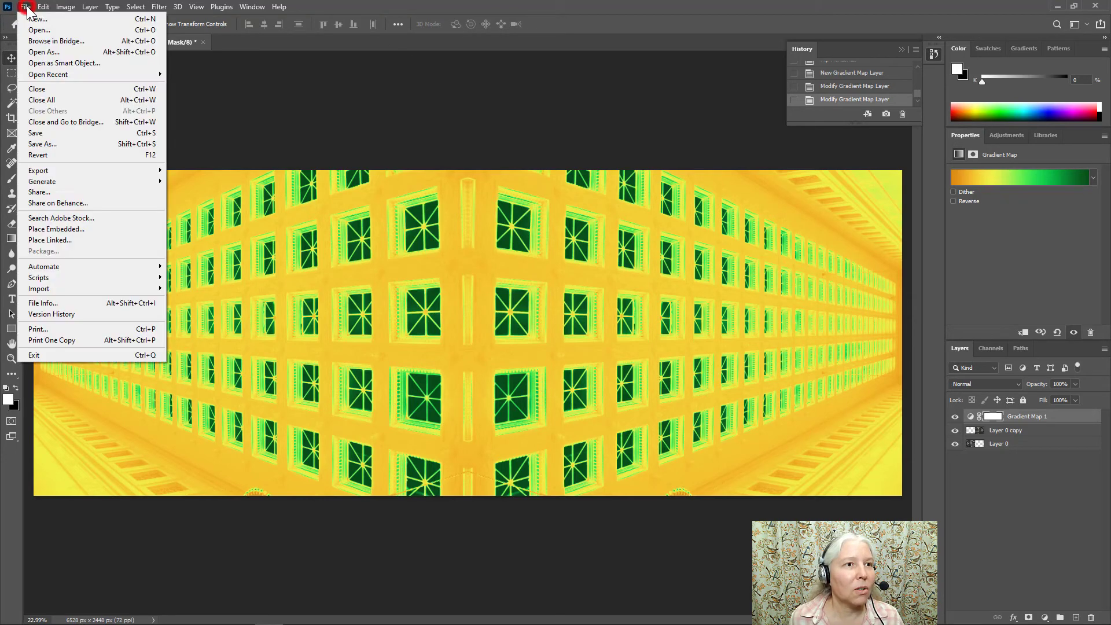
left_click(47, 145)
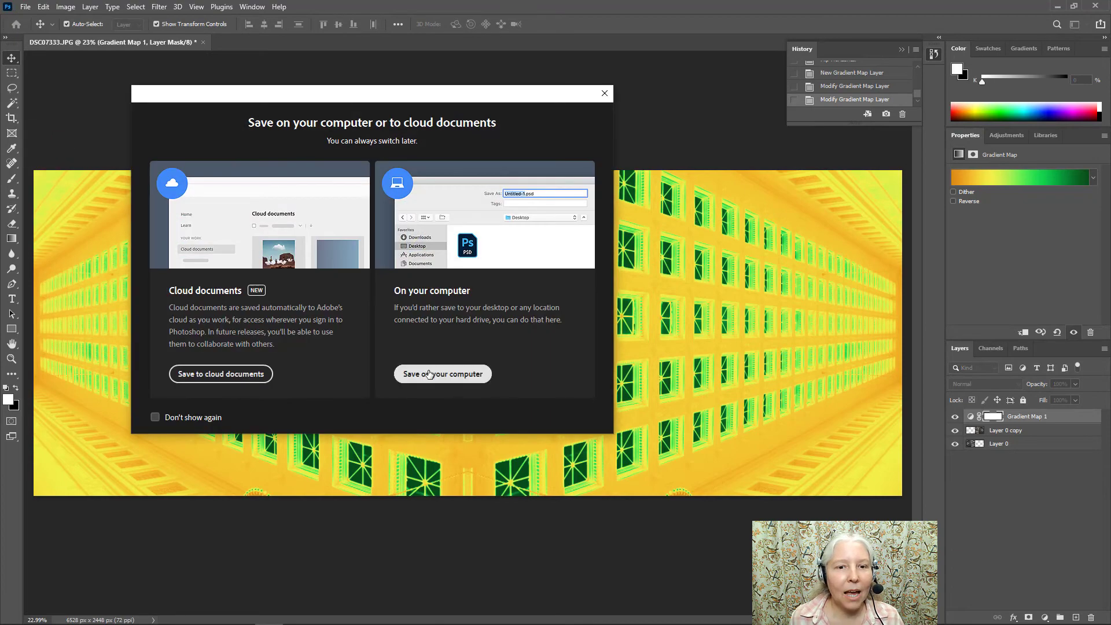
left_click(429, 374)
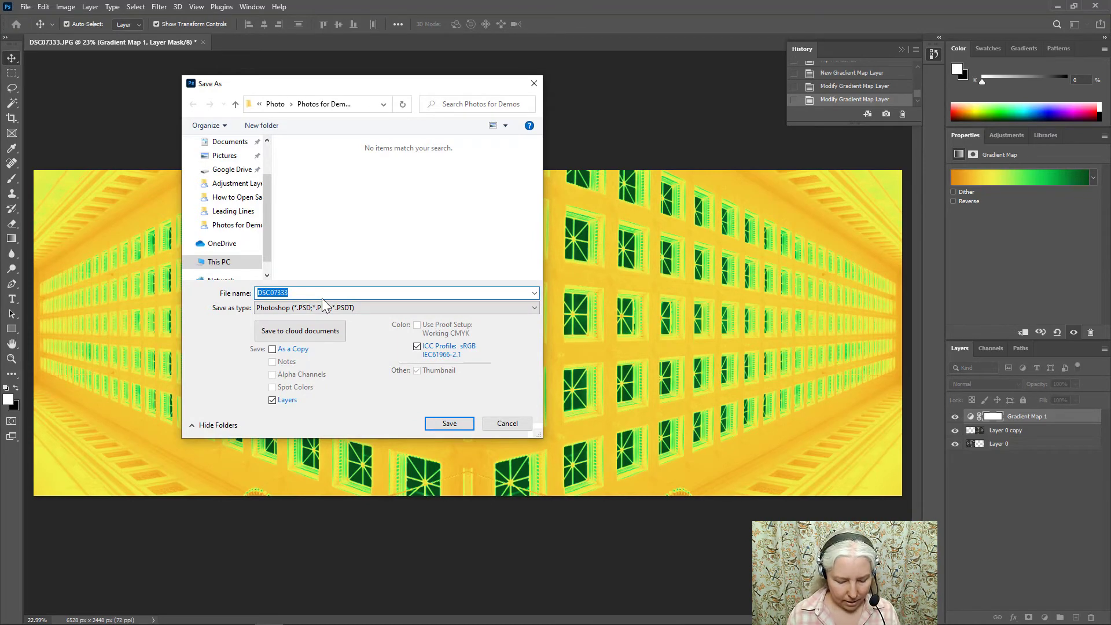
type("Mirr")
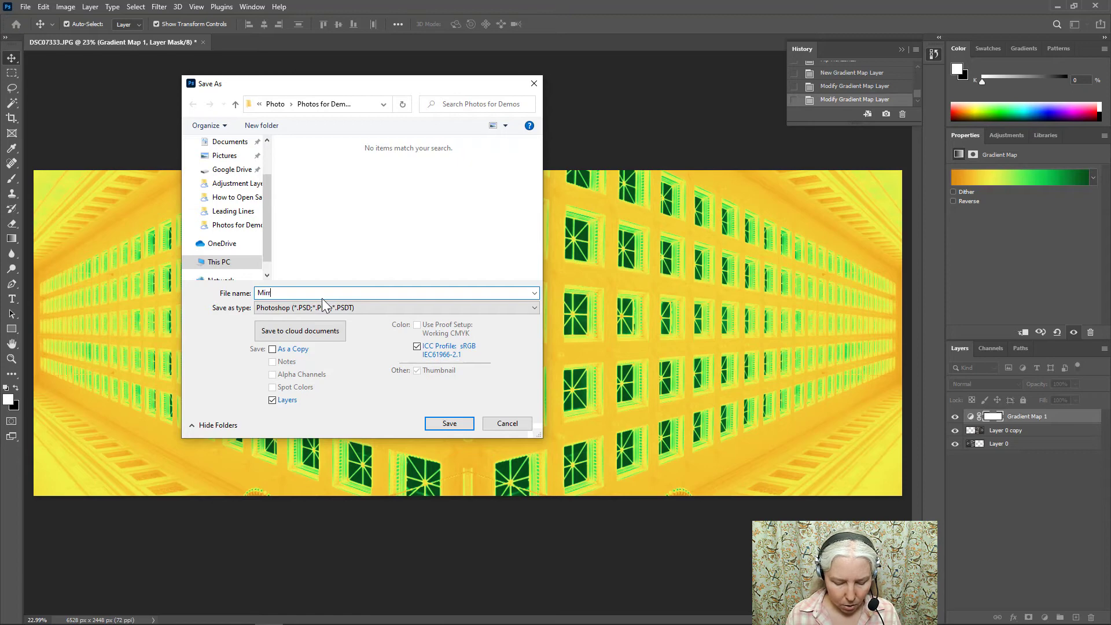
type("or")
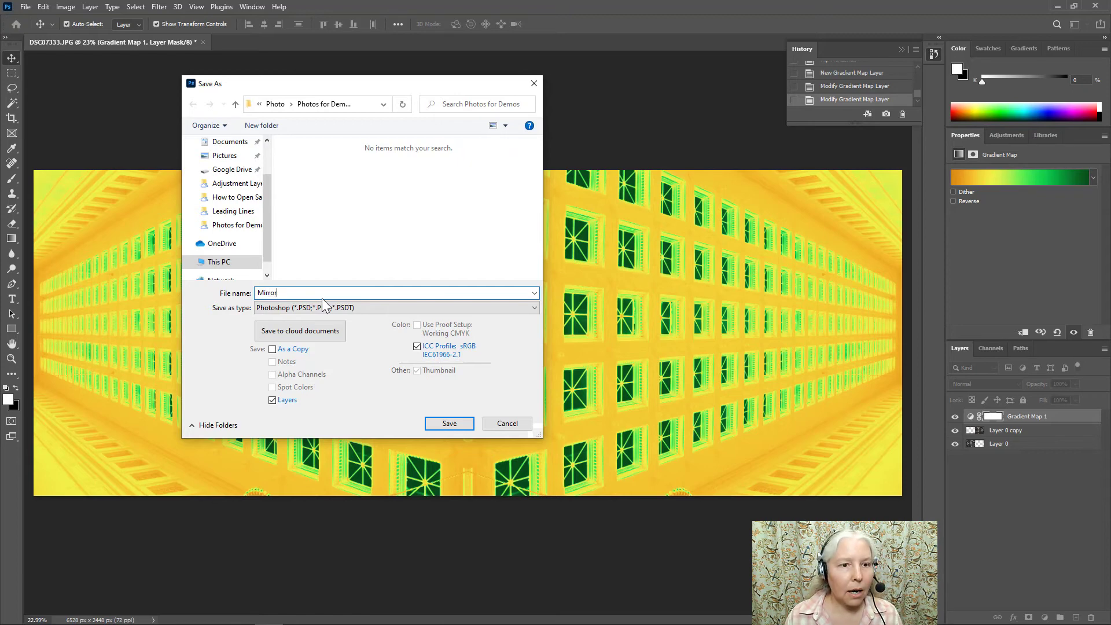
type(" Image")
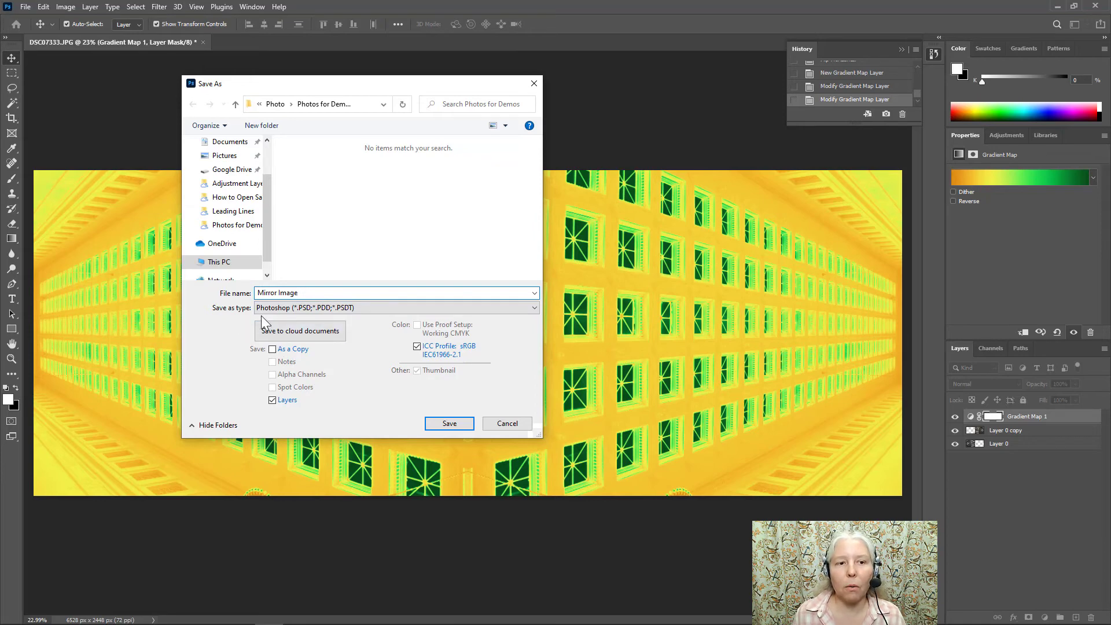
left_click(276, 313)
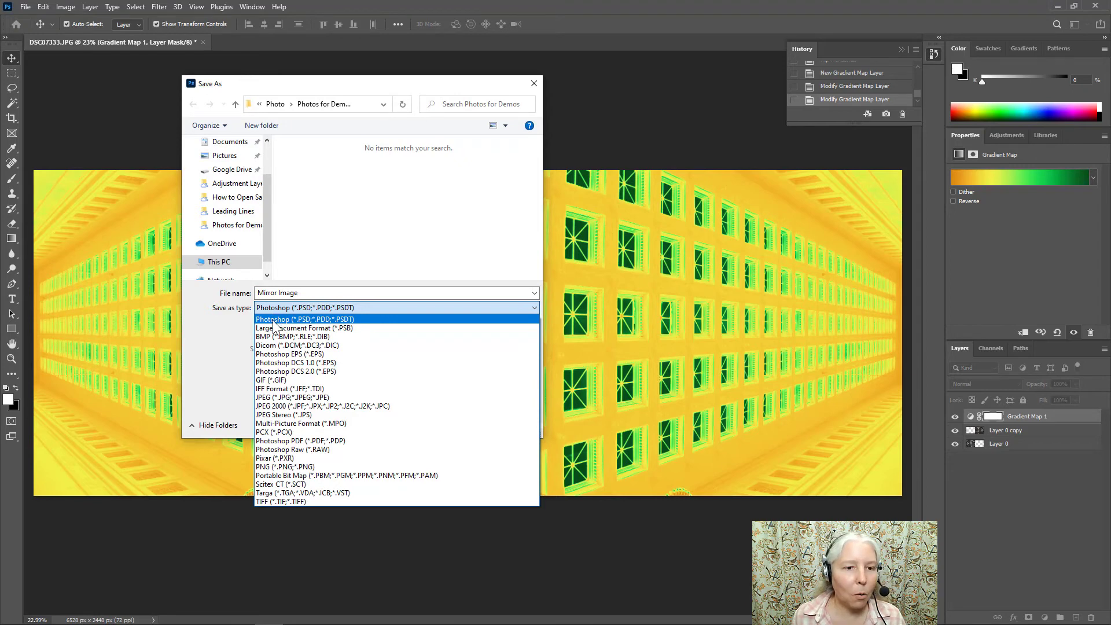
left_click(268, 398)
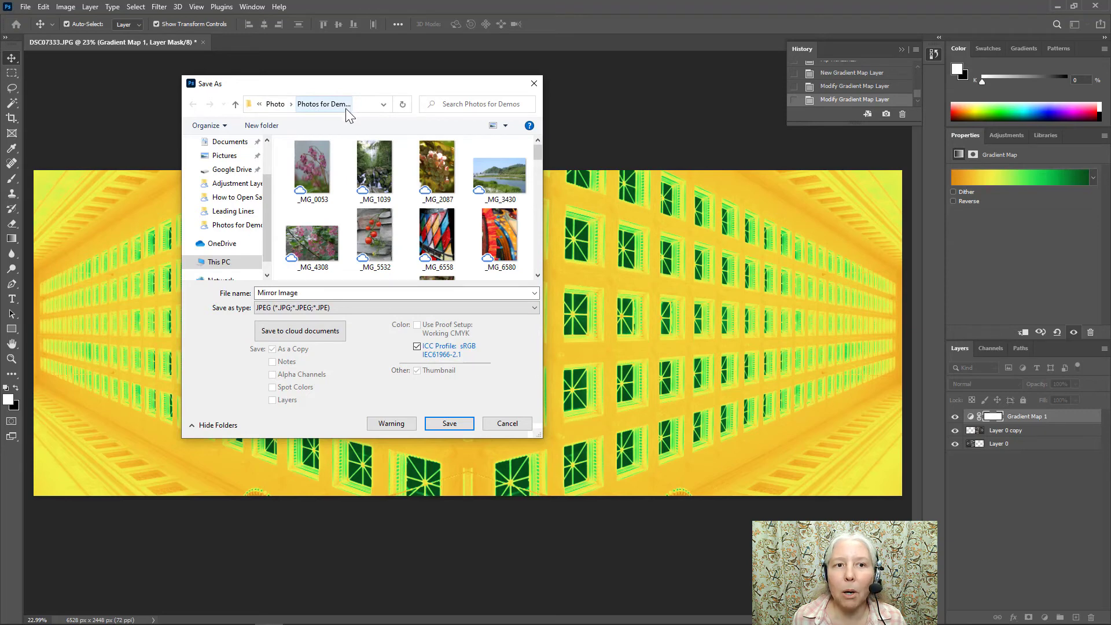
left_click(456, 423)
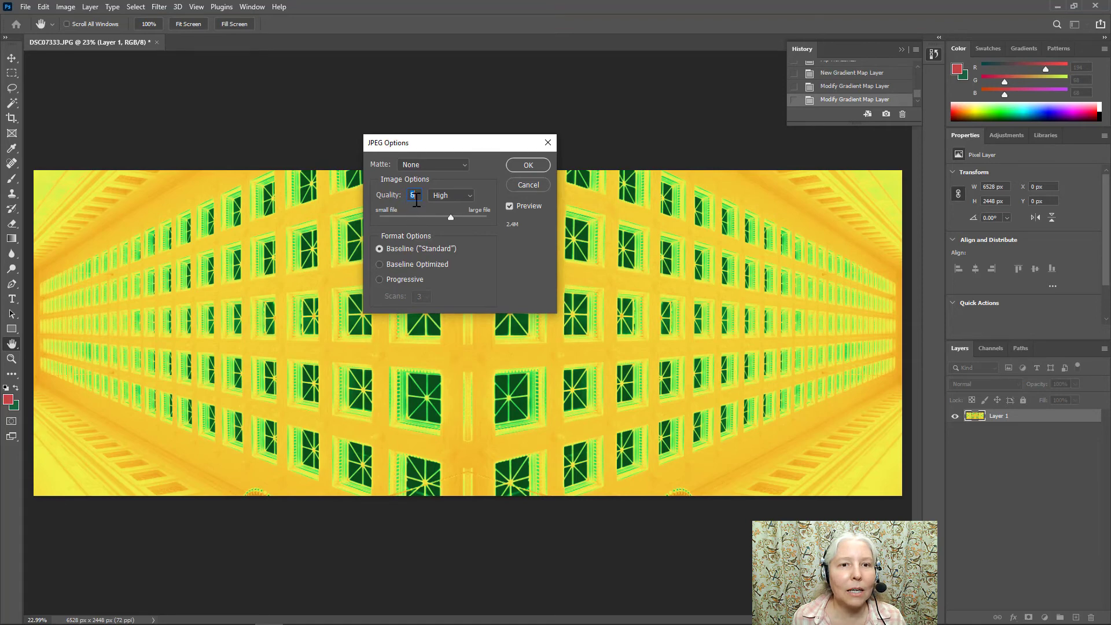
left_click(528, 167)
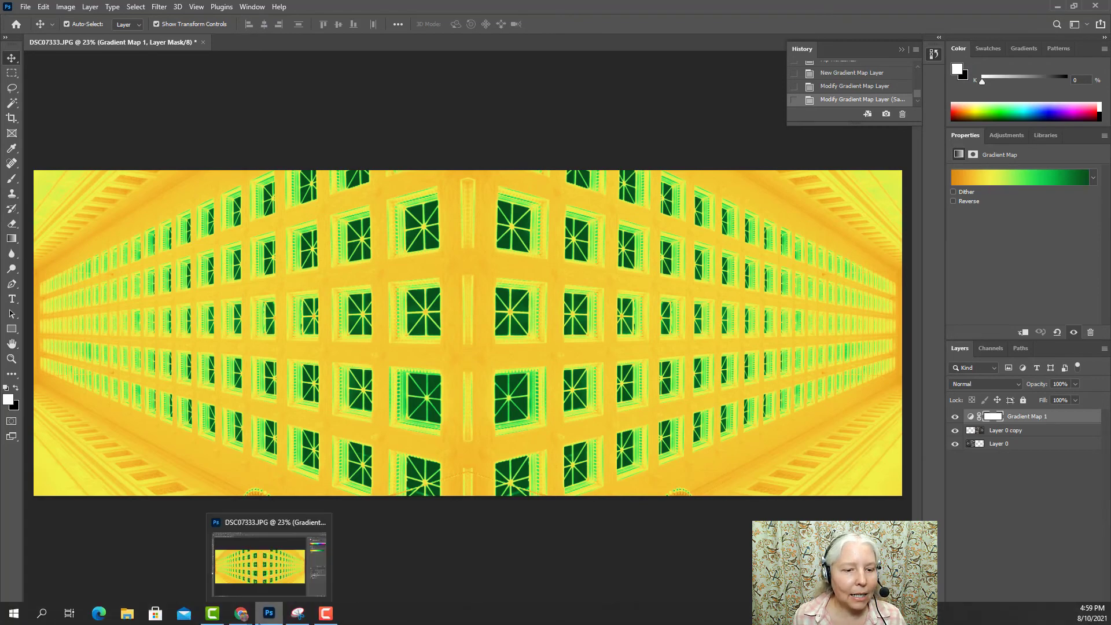
In Chrome, open the Photography class's Classwork list and expand the Photopea #11 Spot Healing and Patch Tools assignment
mouse_move(248, 622)
left_click(207, 579)
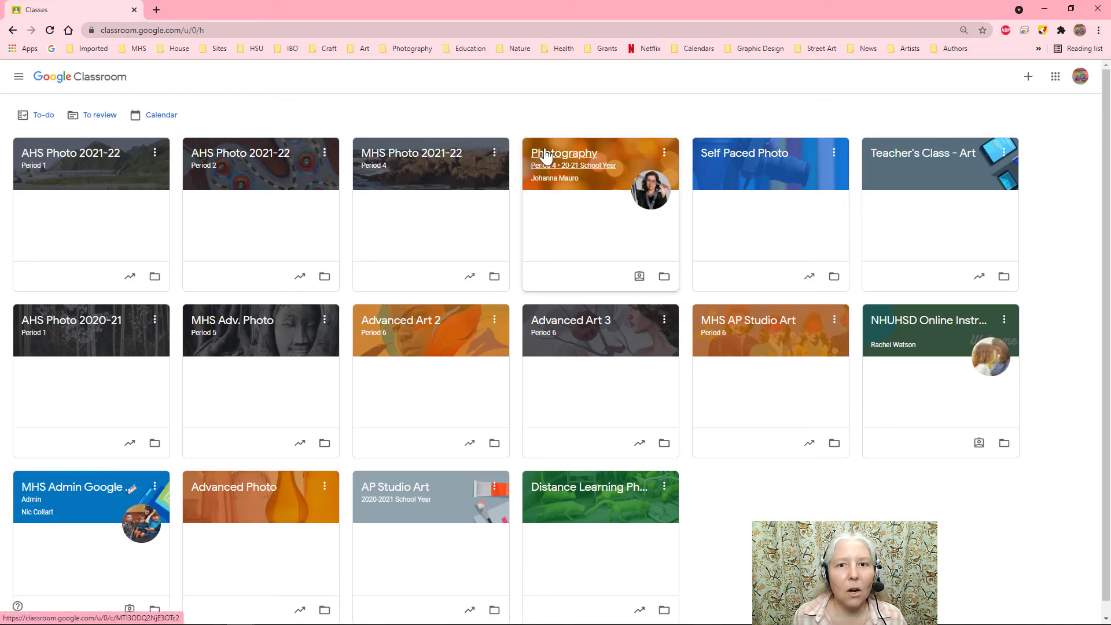
left_click(570, 155)
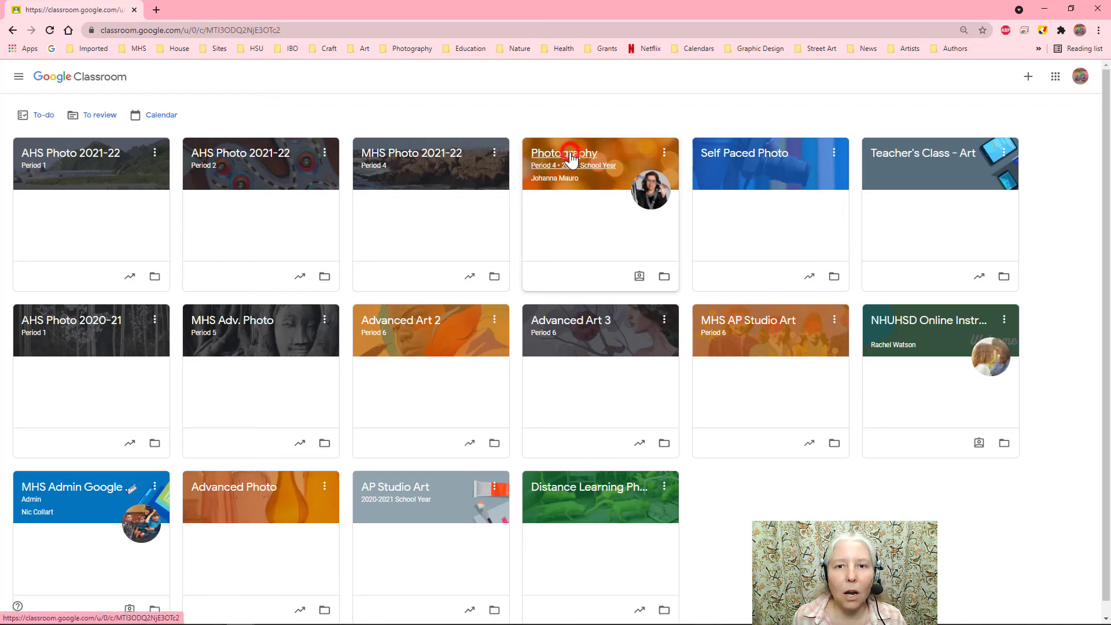
left_click(545, 90)
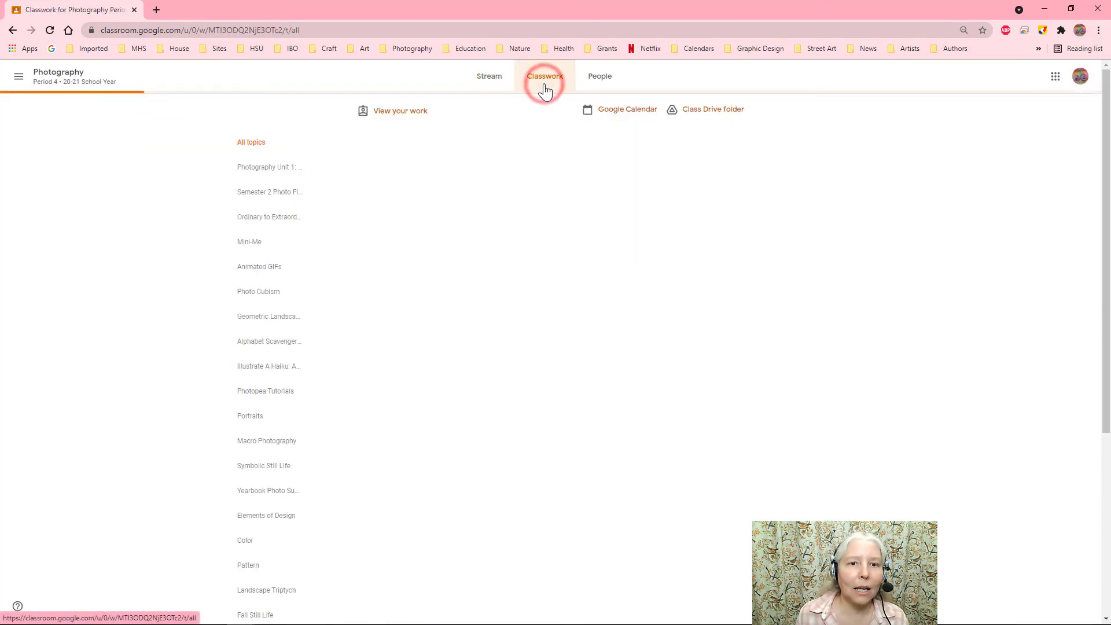
scroll(538, 411, "down", 14)
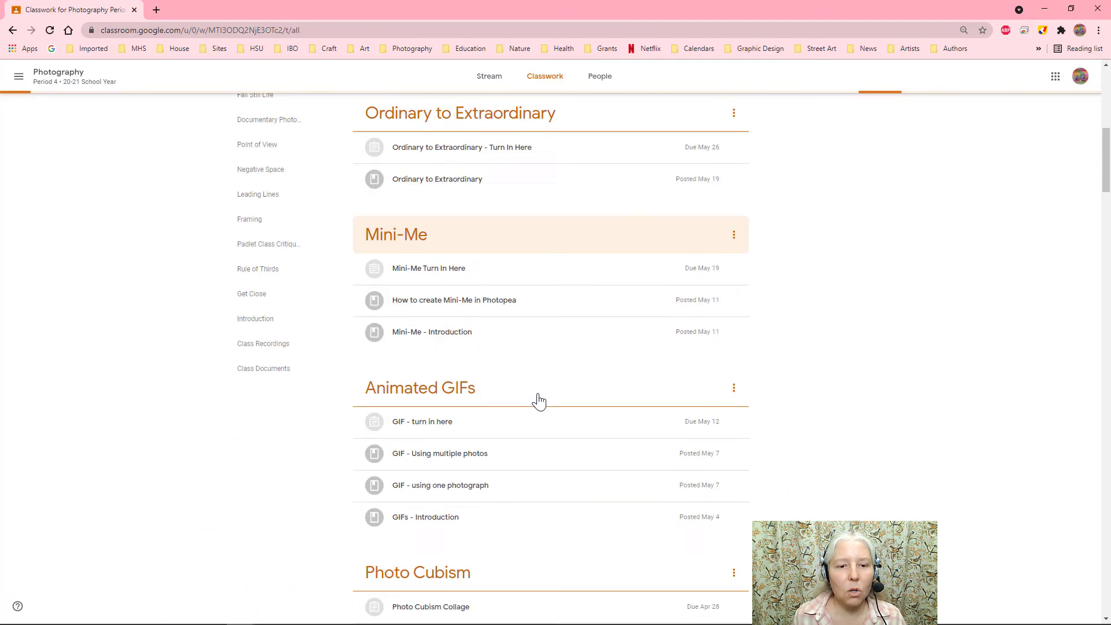
scroll(539, 401, "down", 11)
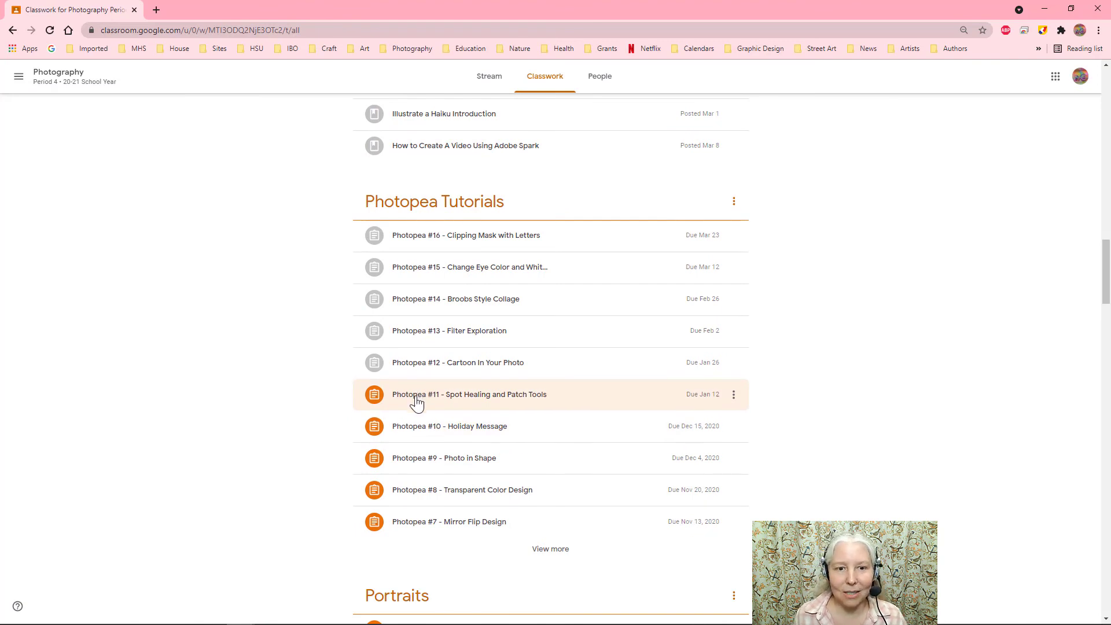
left_click(418, 398)
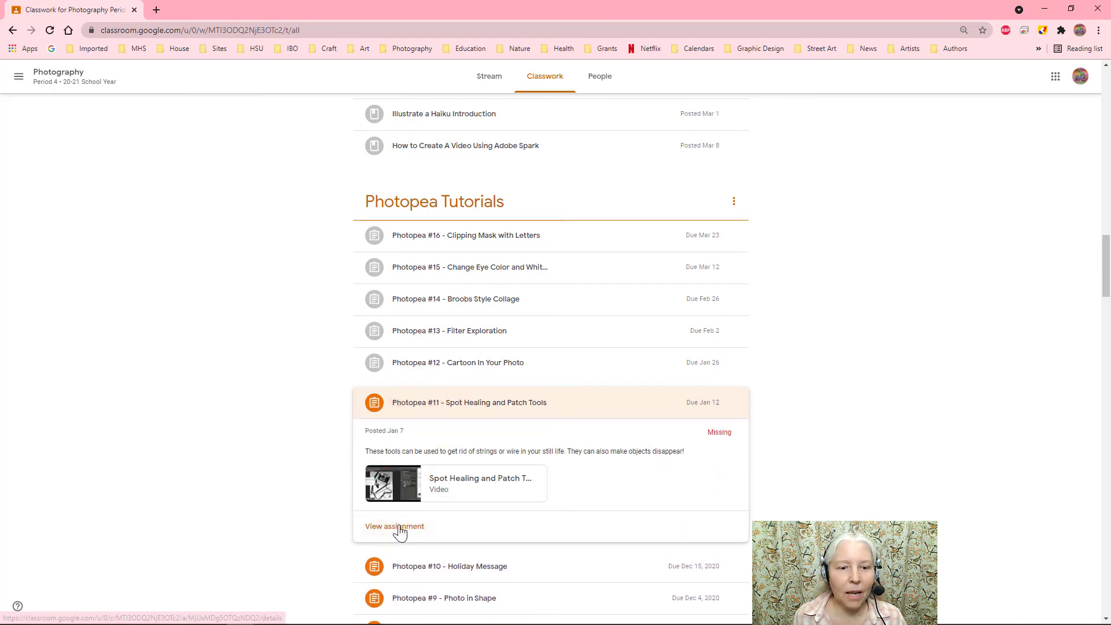
Attach Mirror Image.jpg from Google Drive to the Photopea #11 assignment and turn it in
left_click(381, 531)
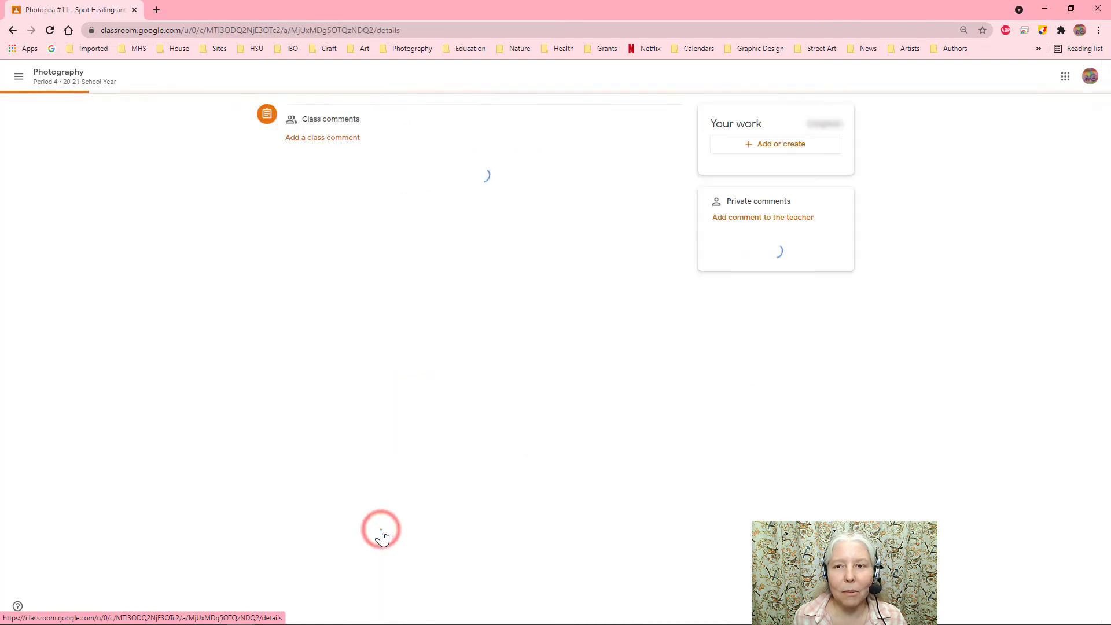
left_click(782, 144)
left_click(774, 167)
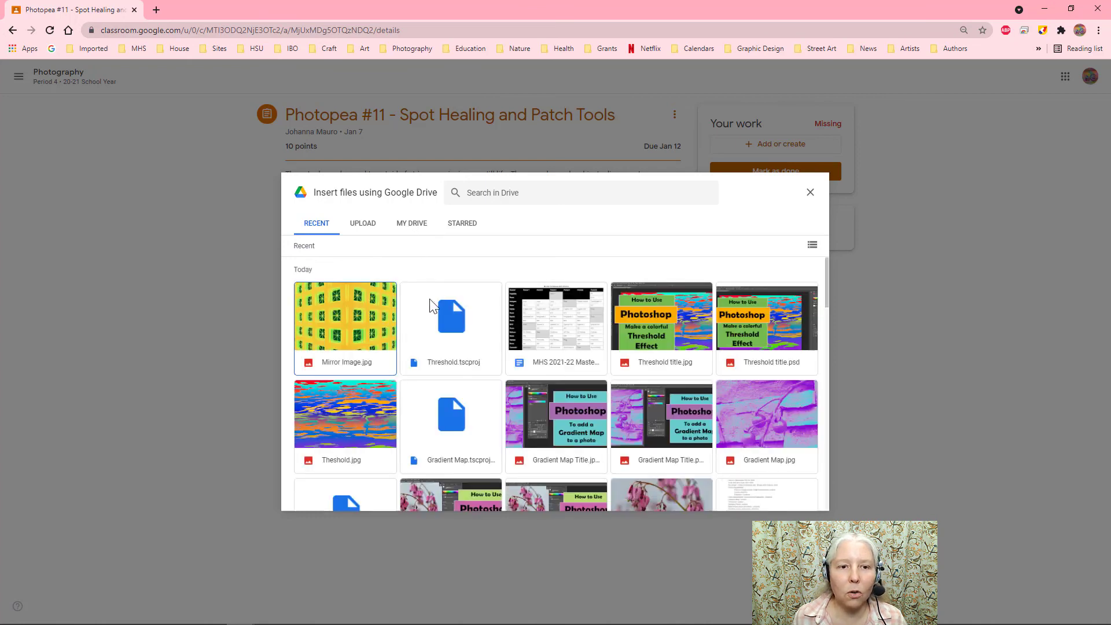
left_click(369, 322)
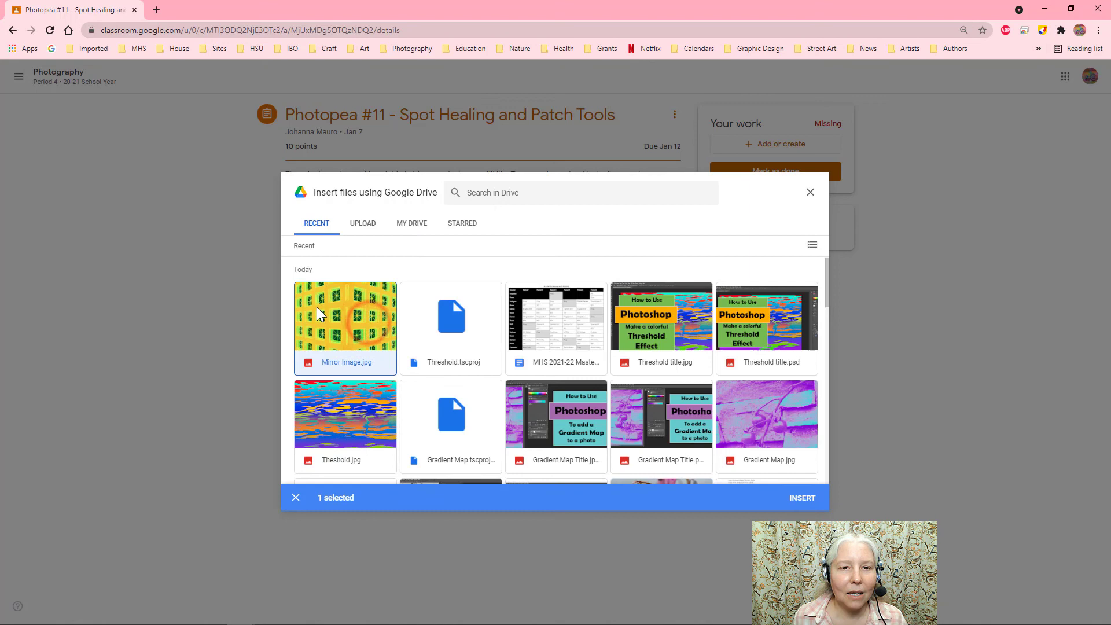
left_click(801, 499)
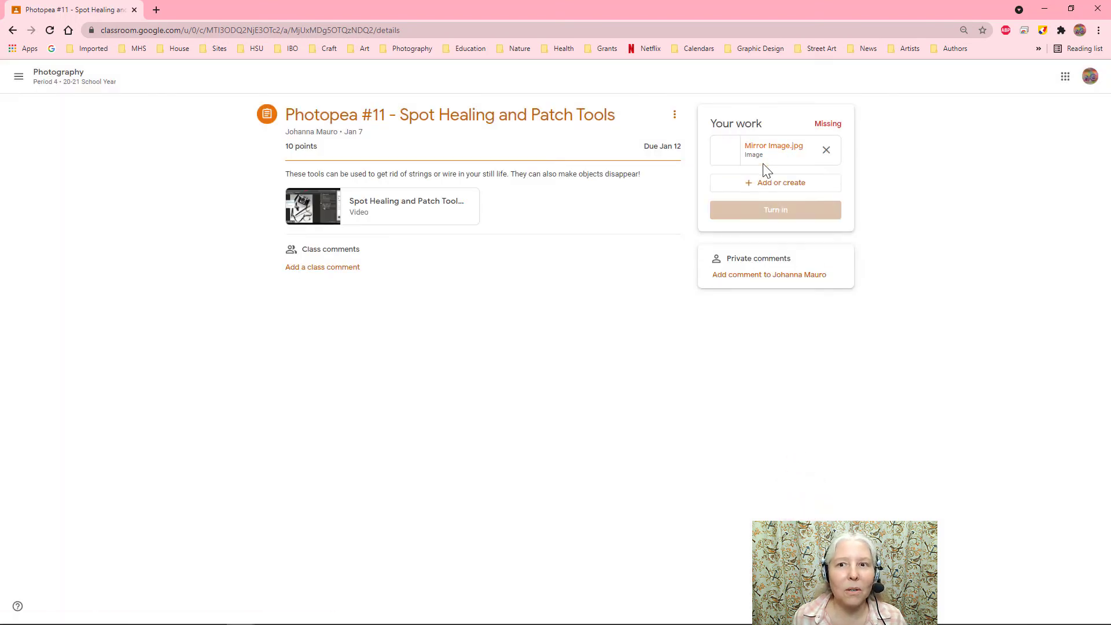
left_click(775, 213)
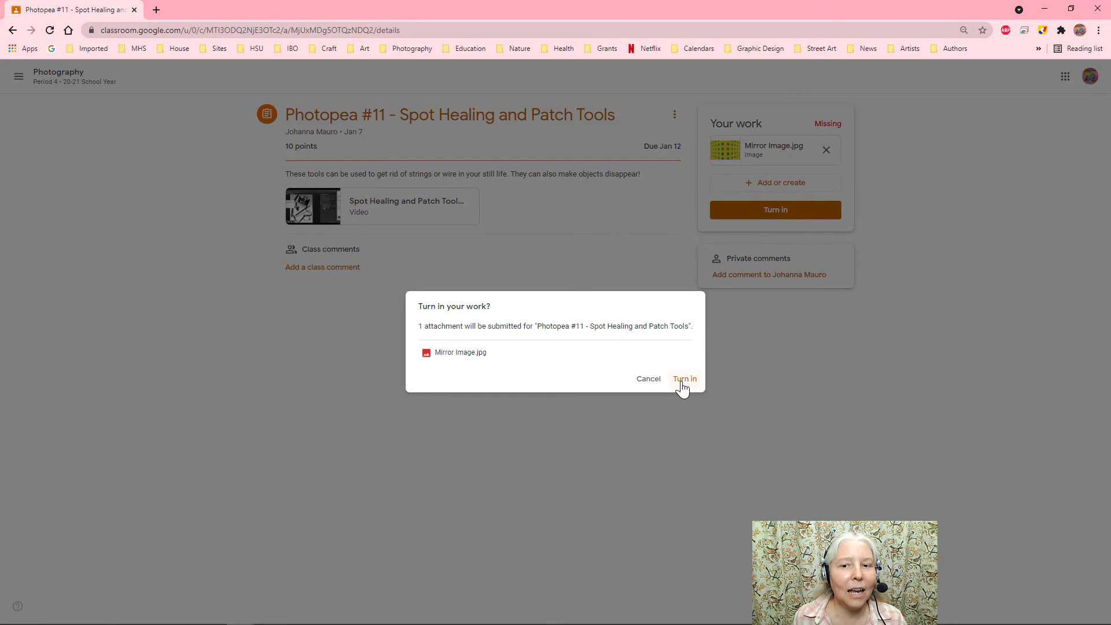
left_click(683, 381)
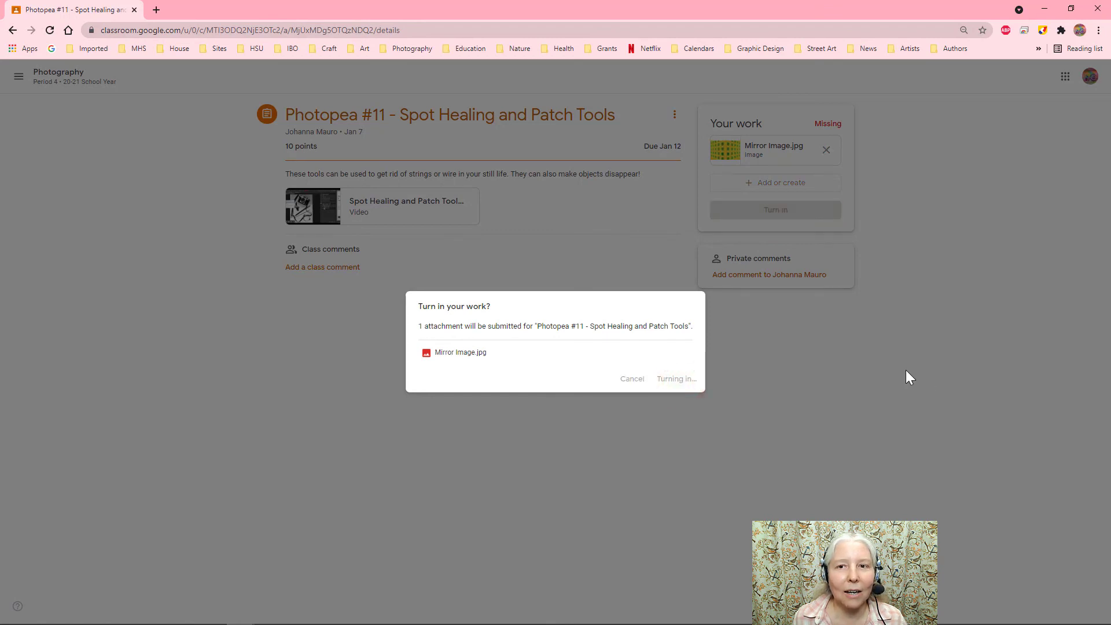